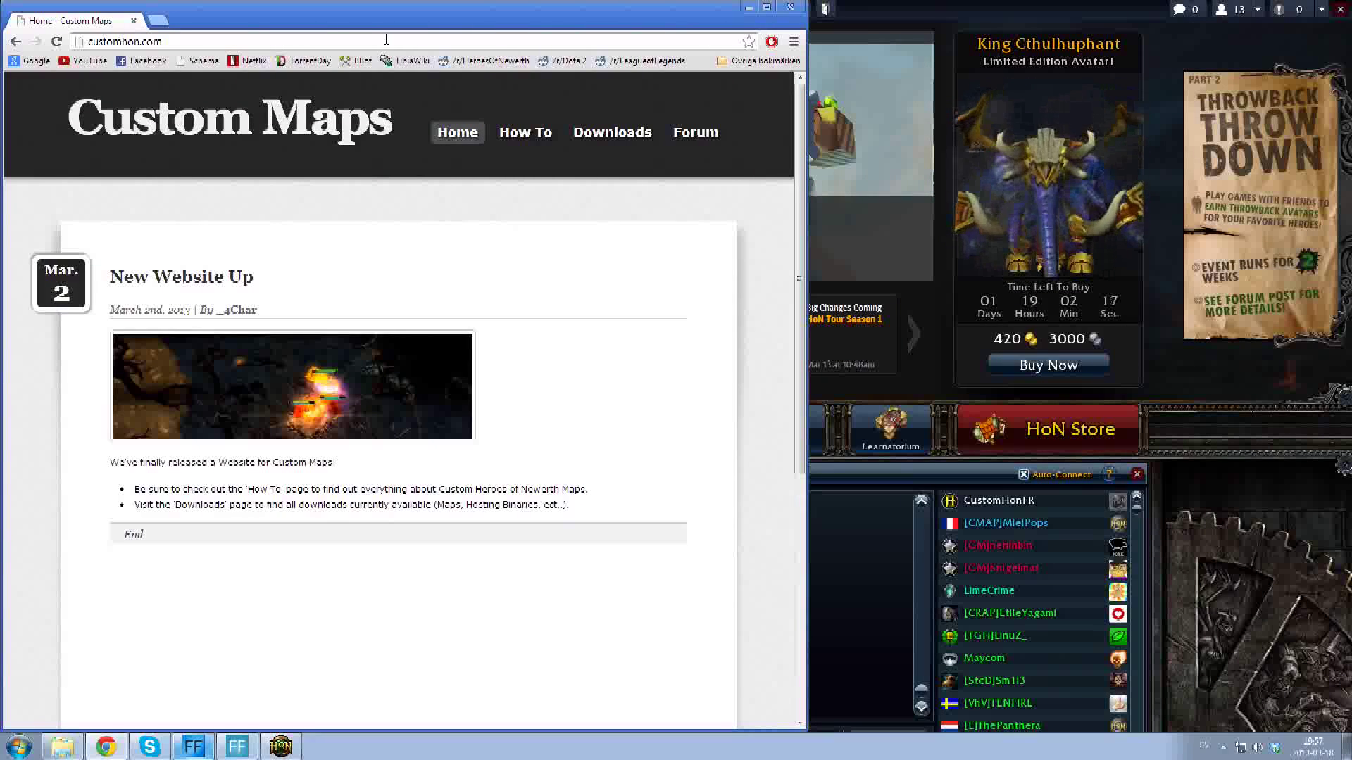
Download the Server Binaries .zip from the customhon.com Downloads page
key("Return")
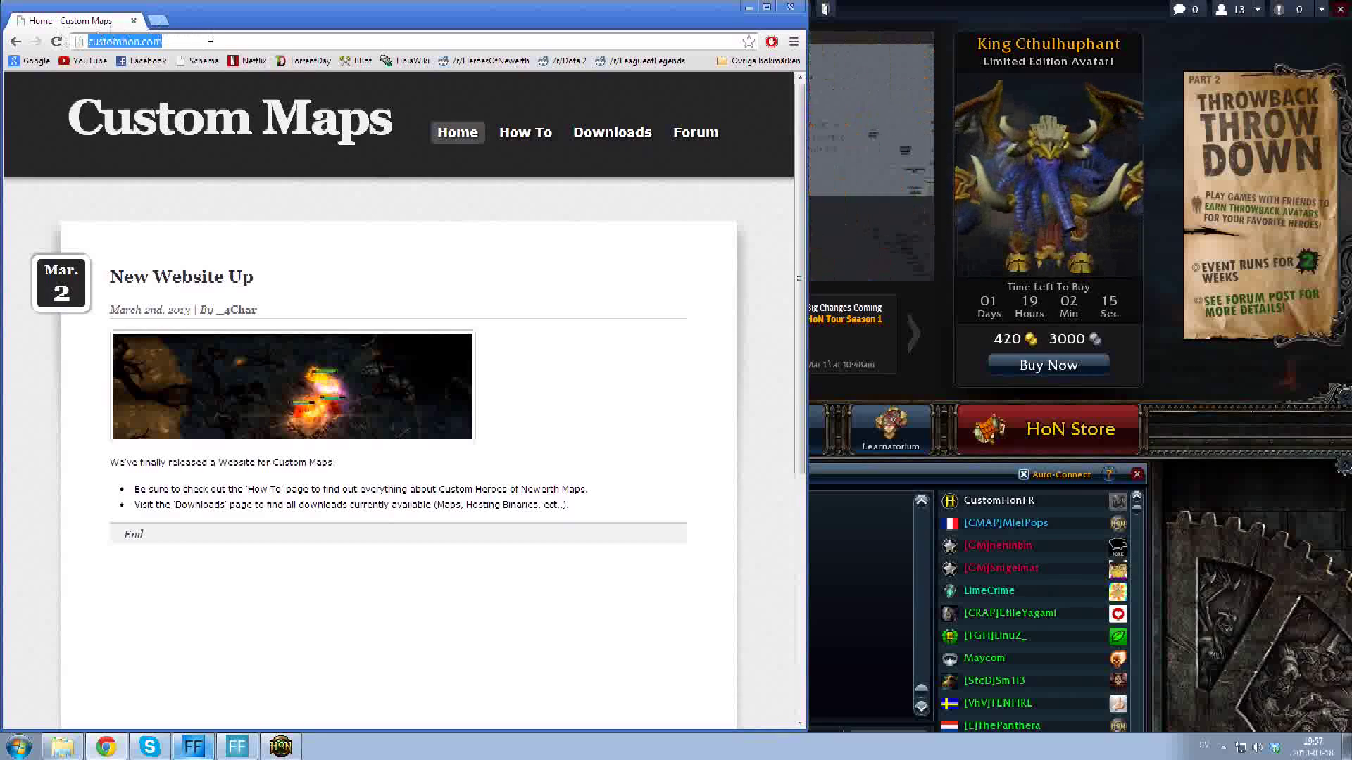
left_click(617, 140)
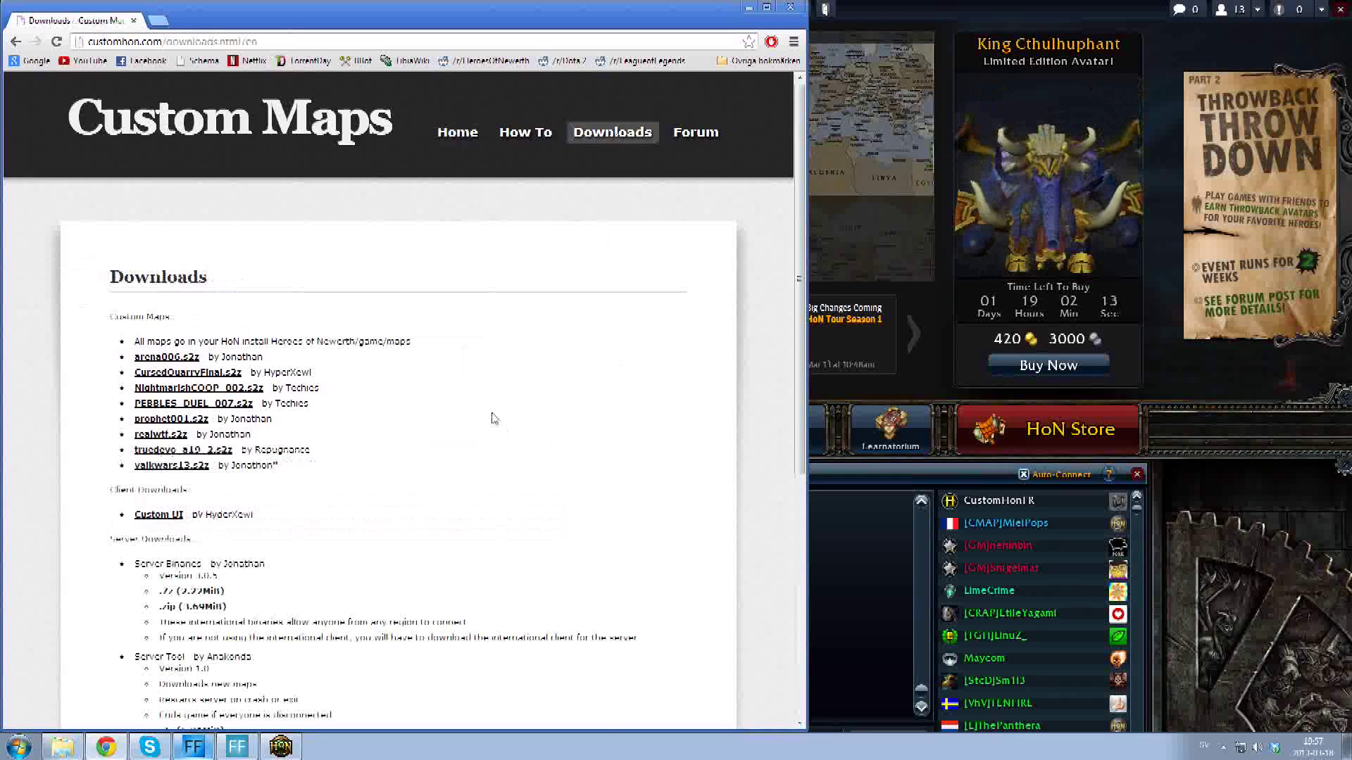
scroll(495, 405, "down", 2)
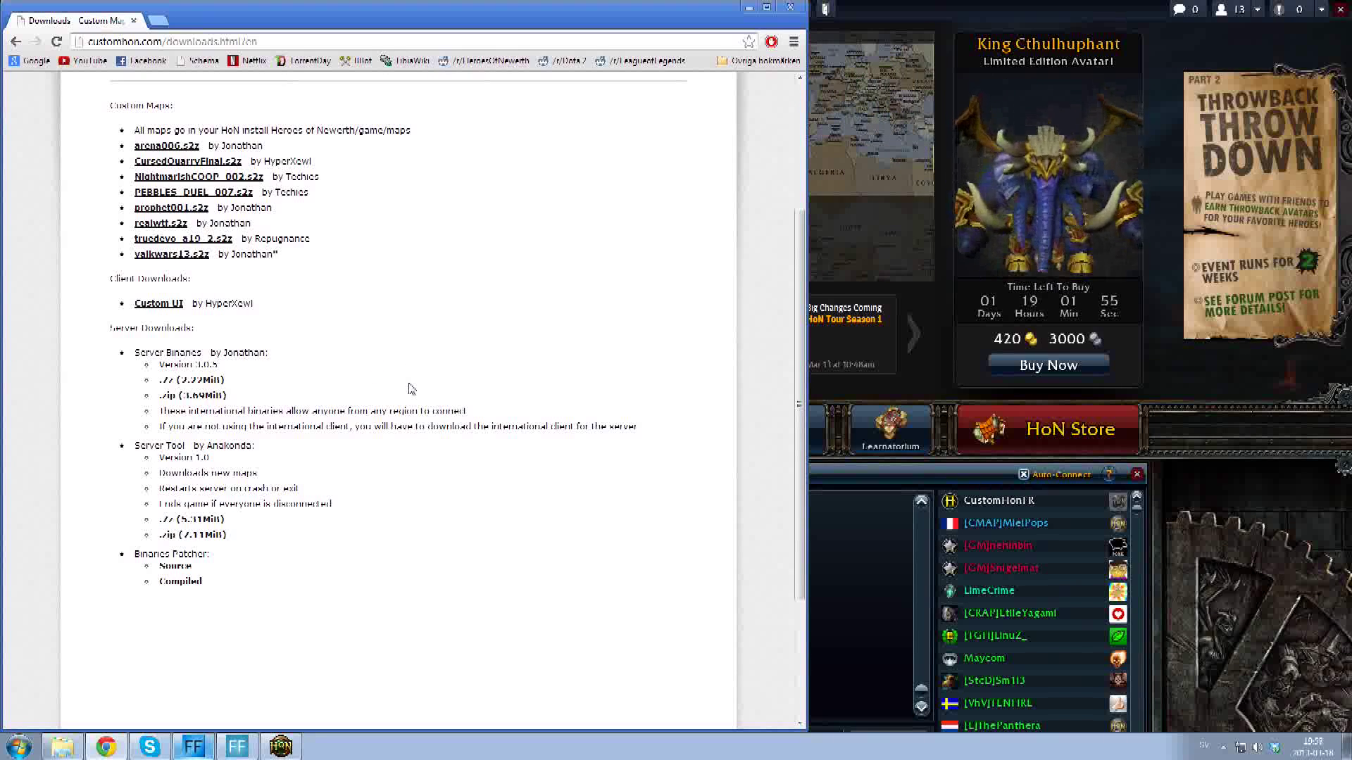
left_click(187, 395)
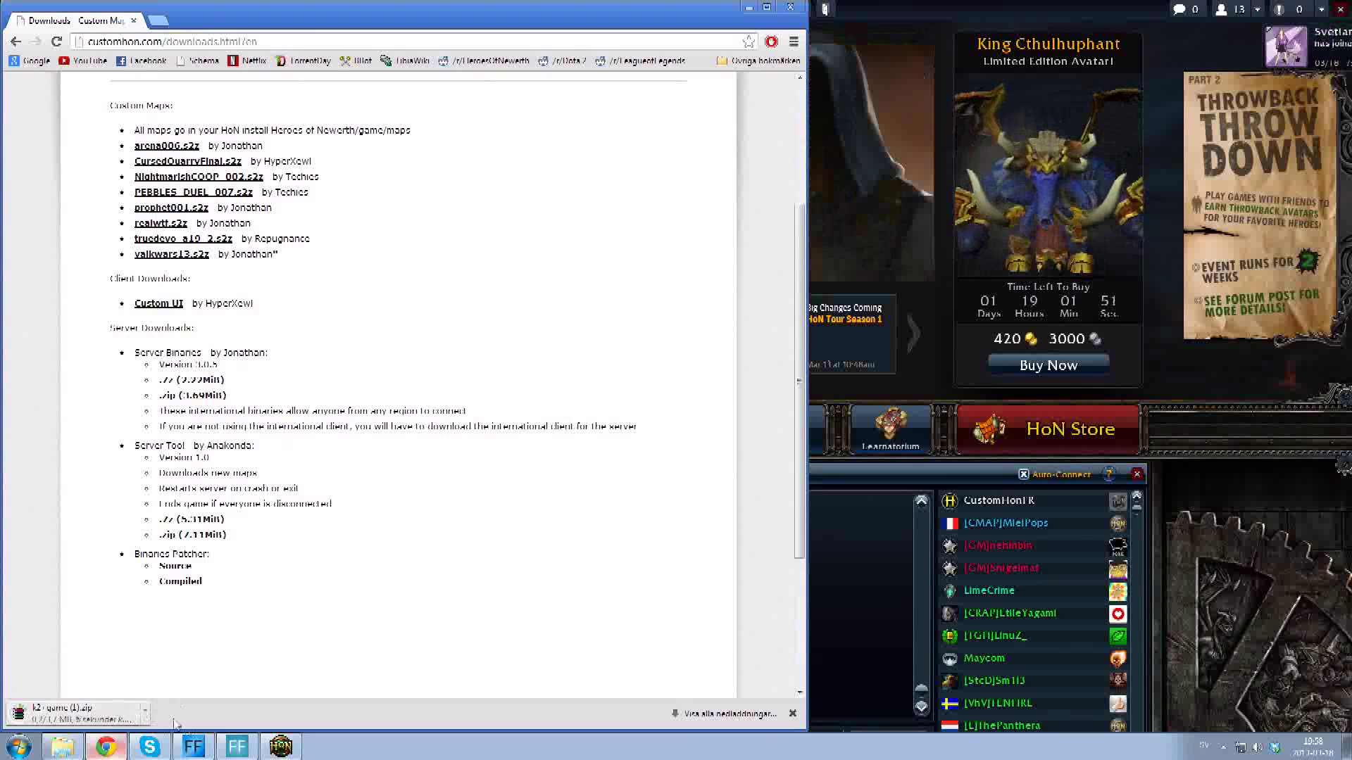
Extract game.dll and k2.dll from the k2-game (1).zip archive to the Desktop, then close WinRAR
left_click(86, 711)
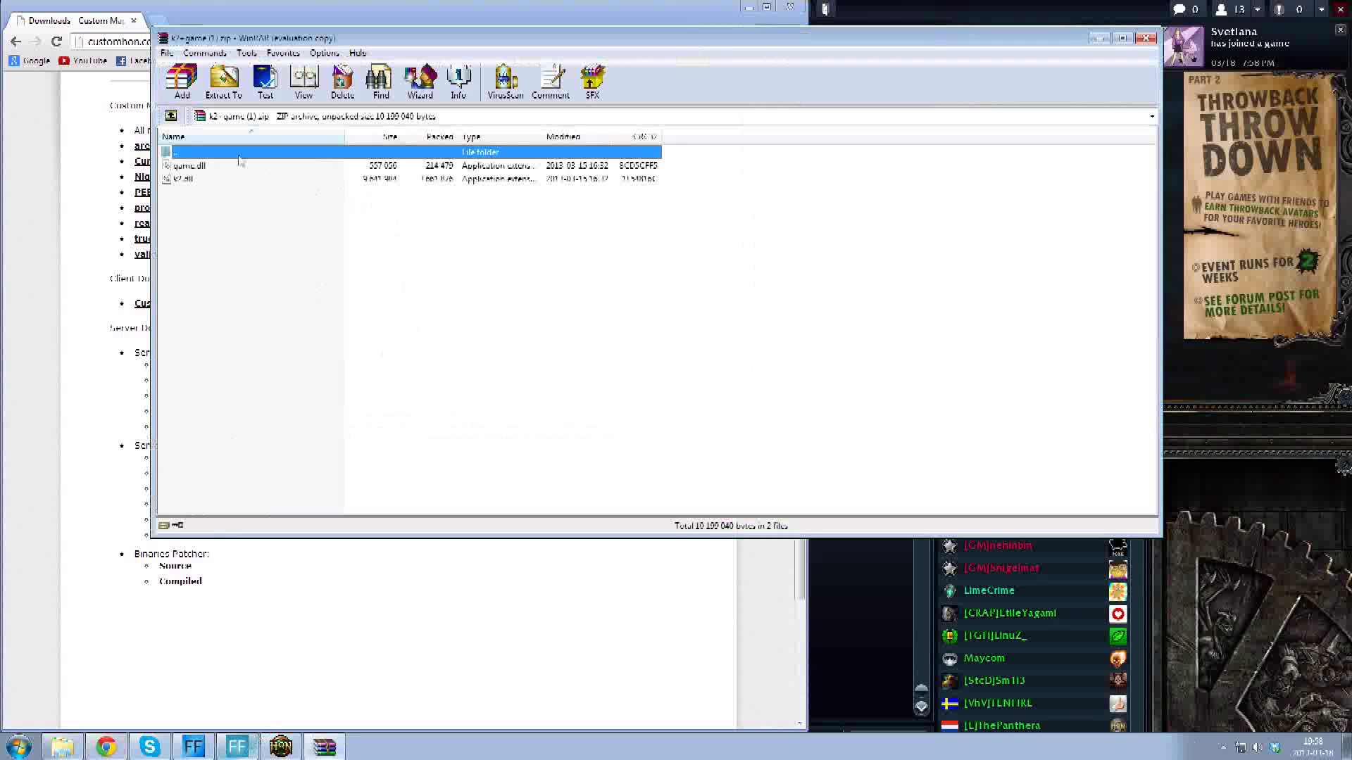
left_click(201, 168)
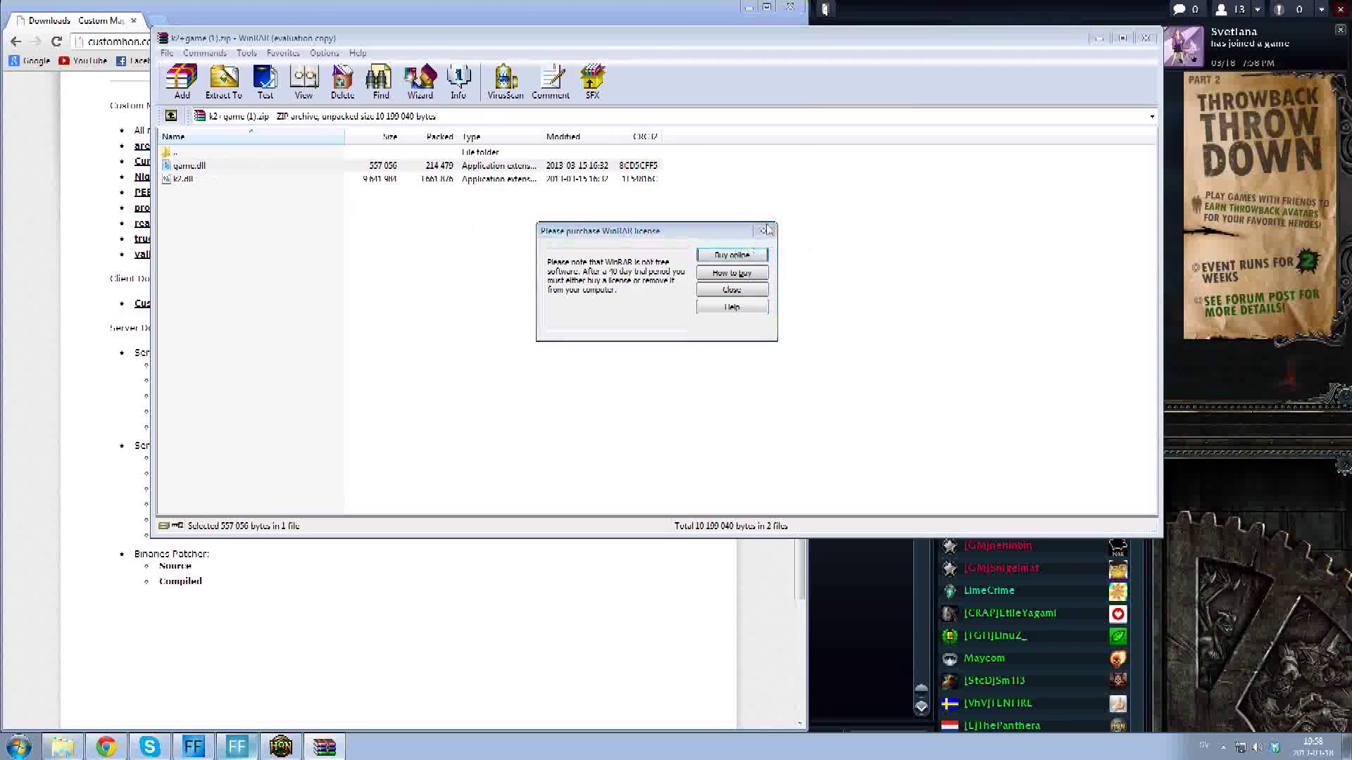
left_click(765, 230)
left_click(212, 179, "shift")
left_click(223, 81)
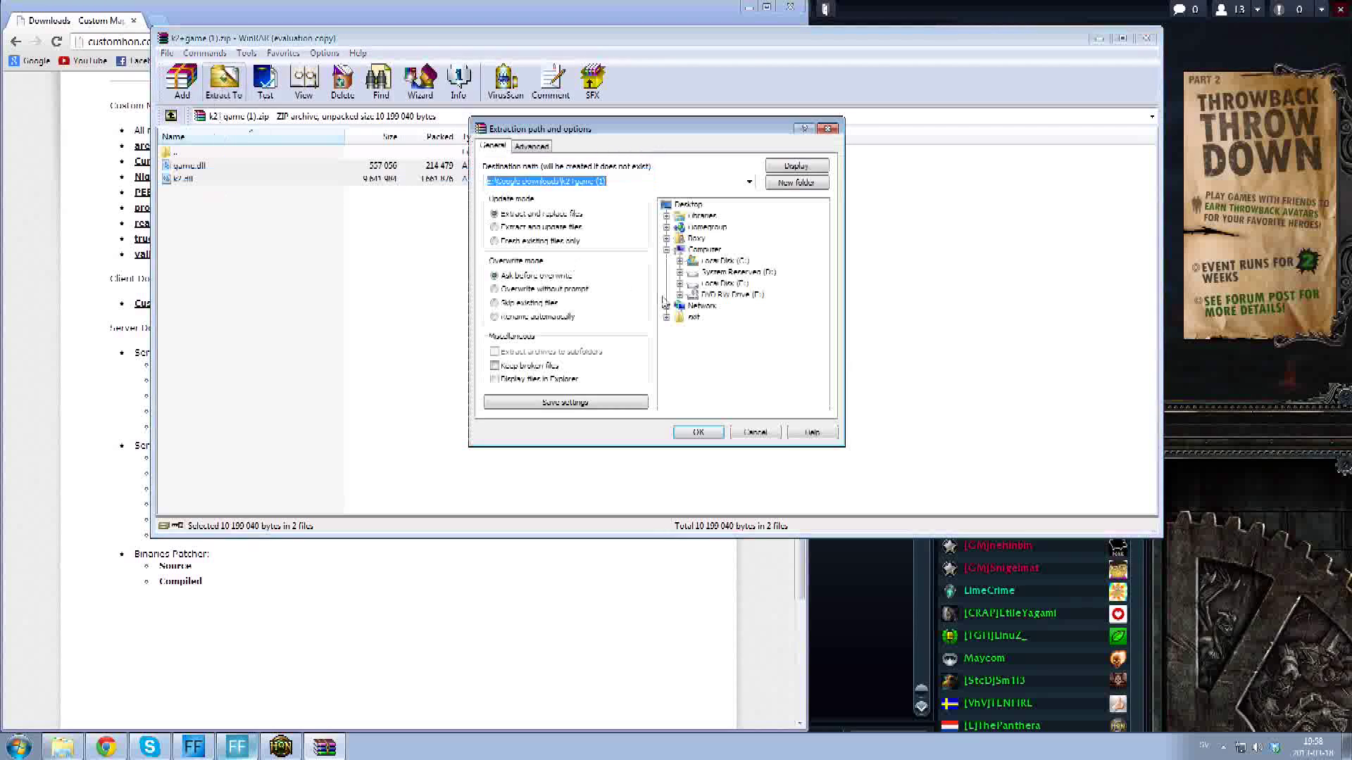
left_click(686, 204)
left_click(706, 432)
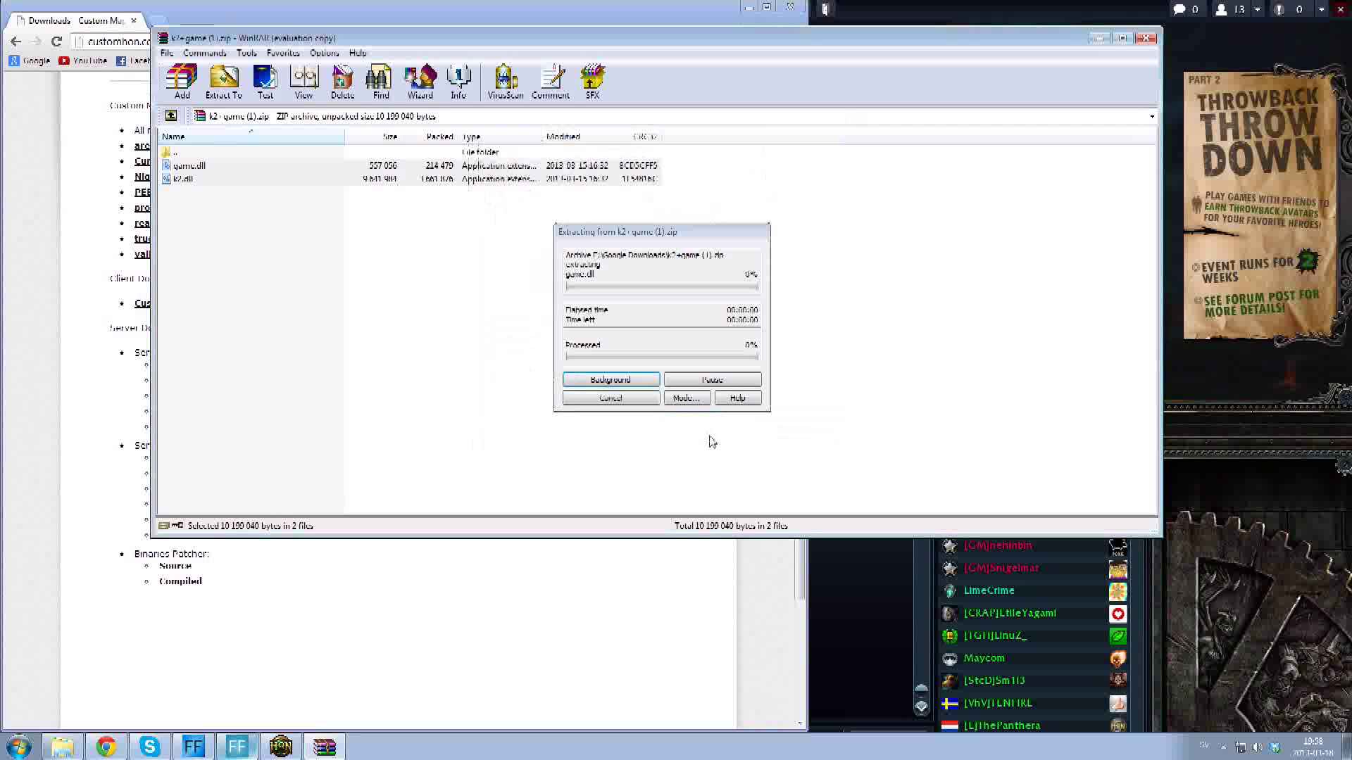
left_click(1145, 38)
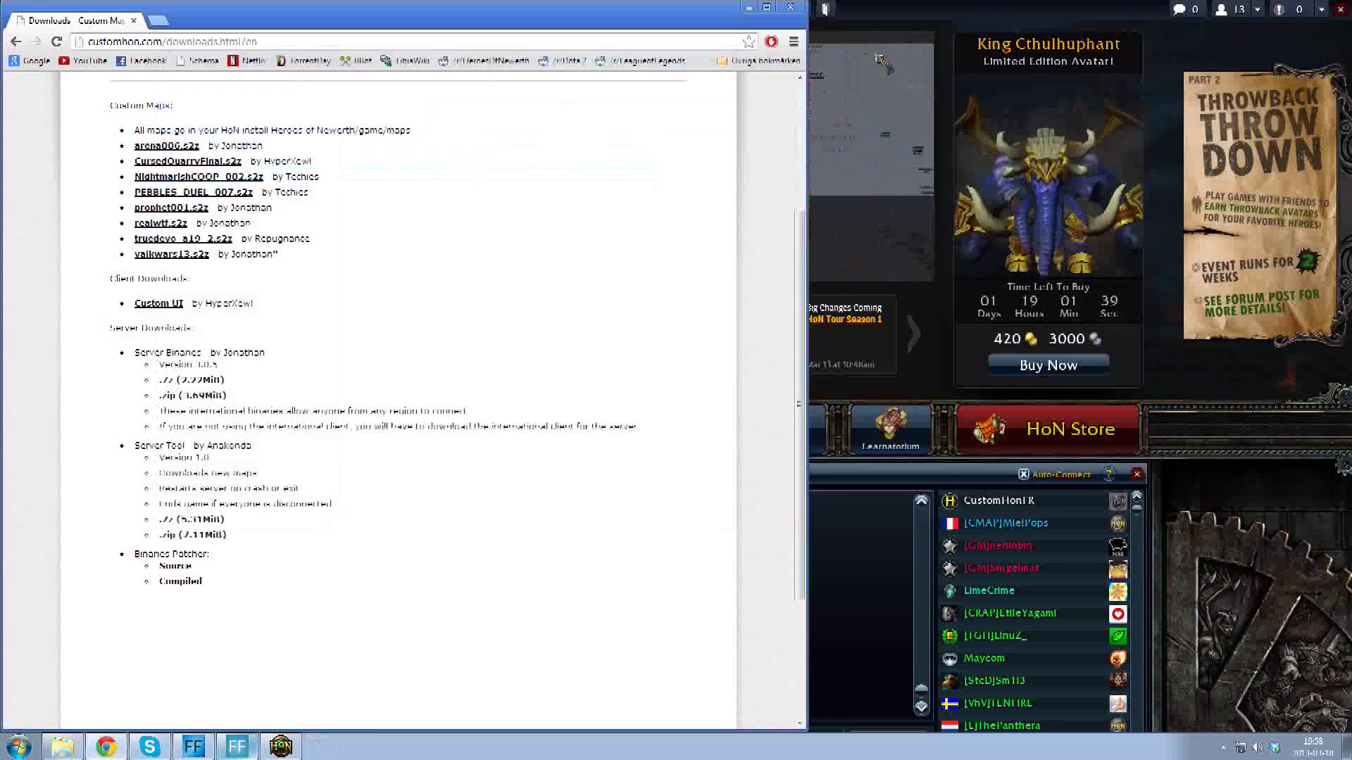
Gather the extracted DLLs on the desktop, open the Heroes of Newerth folder and quit the game
key("super+d")
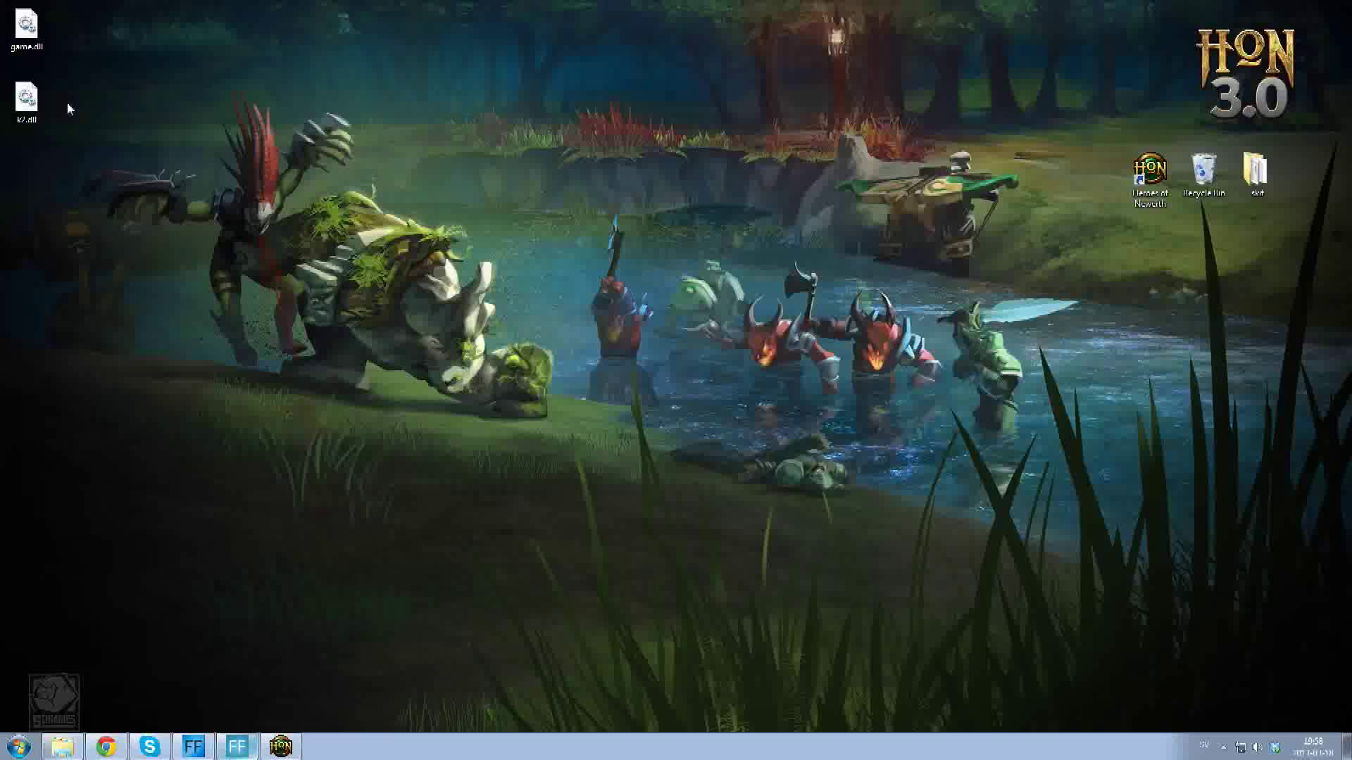
left_click_drag(113, 176, 8, 11)
left_click_drag(27, 99, 454, 391)
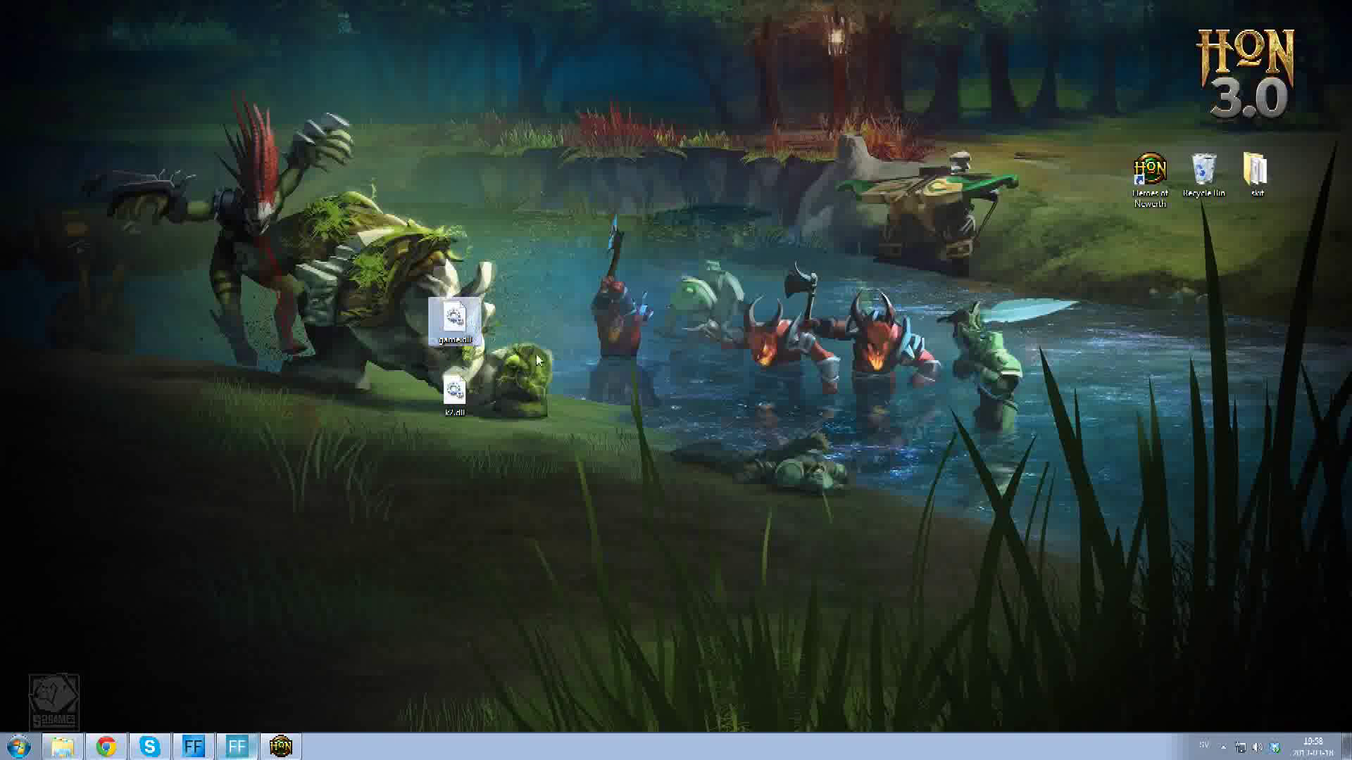
left_click(63, 746)
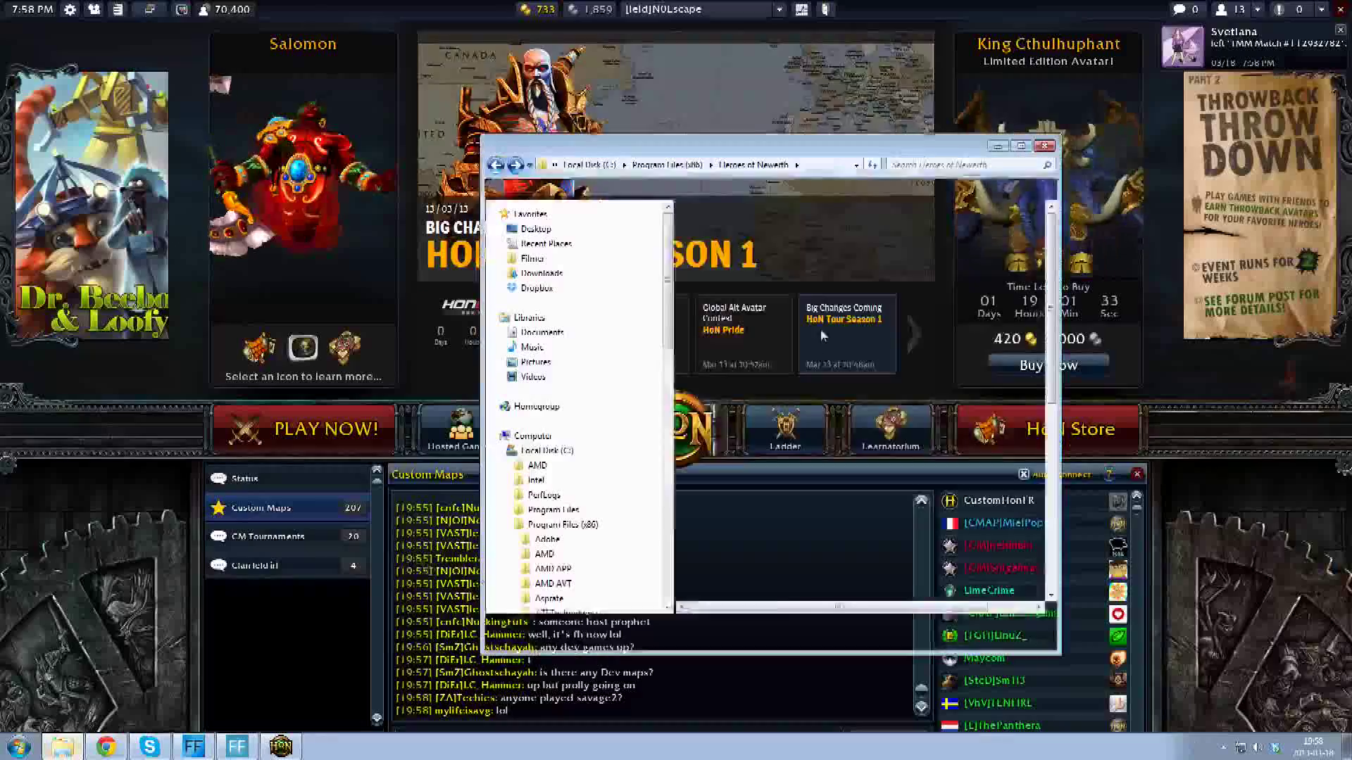
left_click(1344, 11)
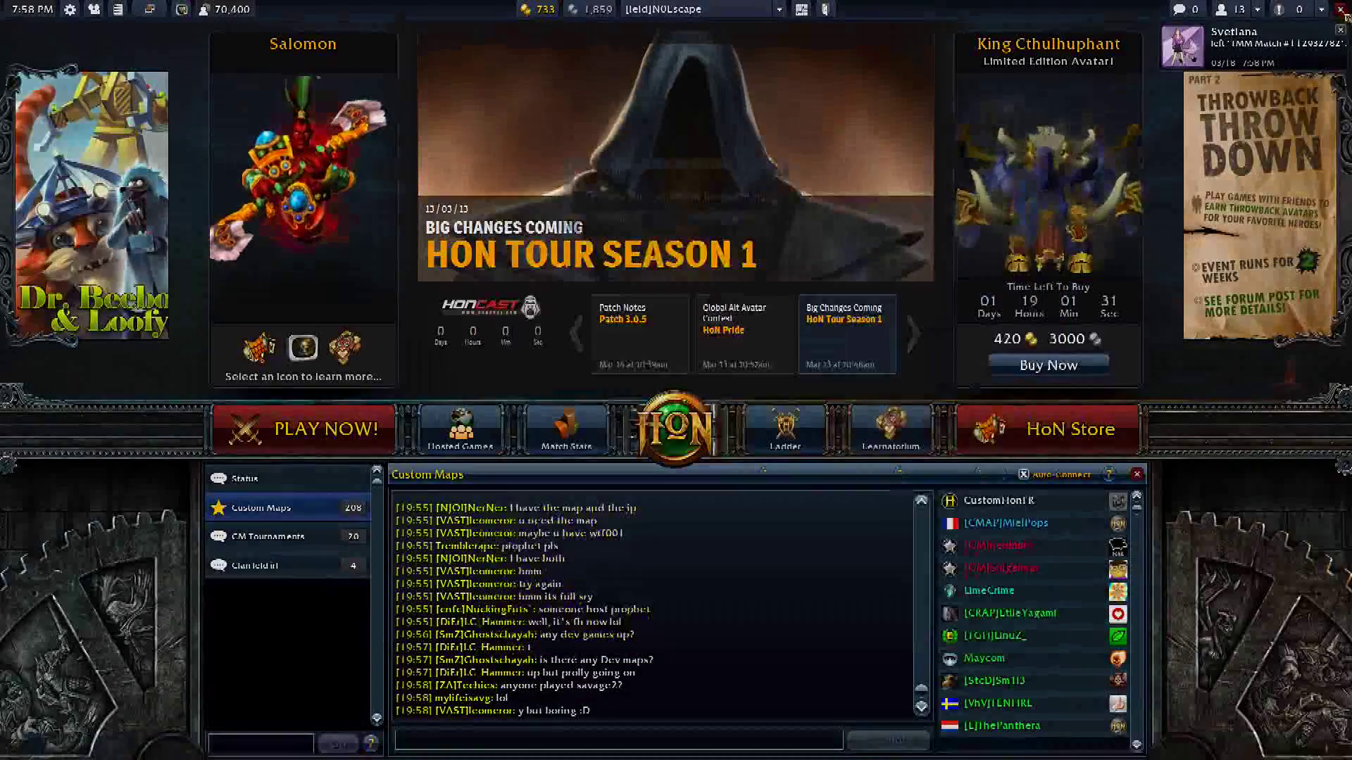
left_click(1340, 10)
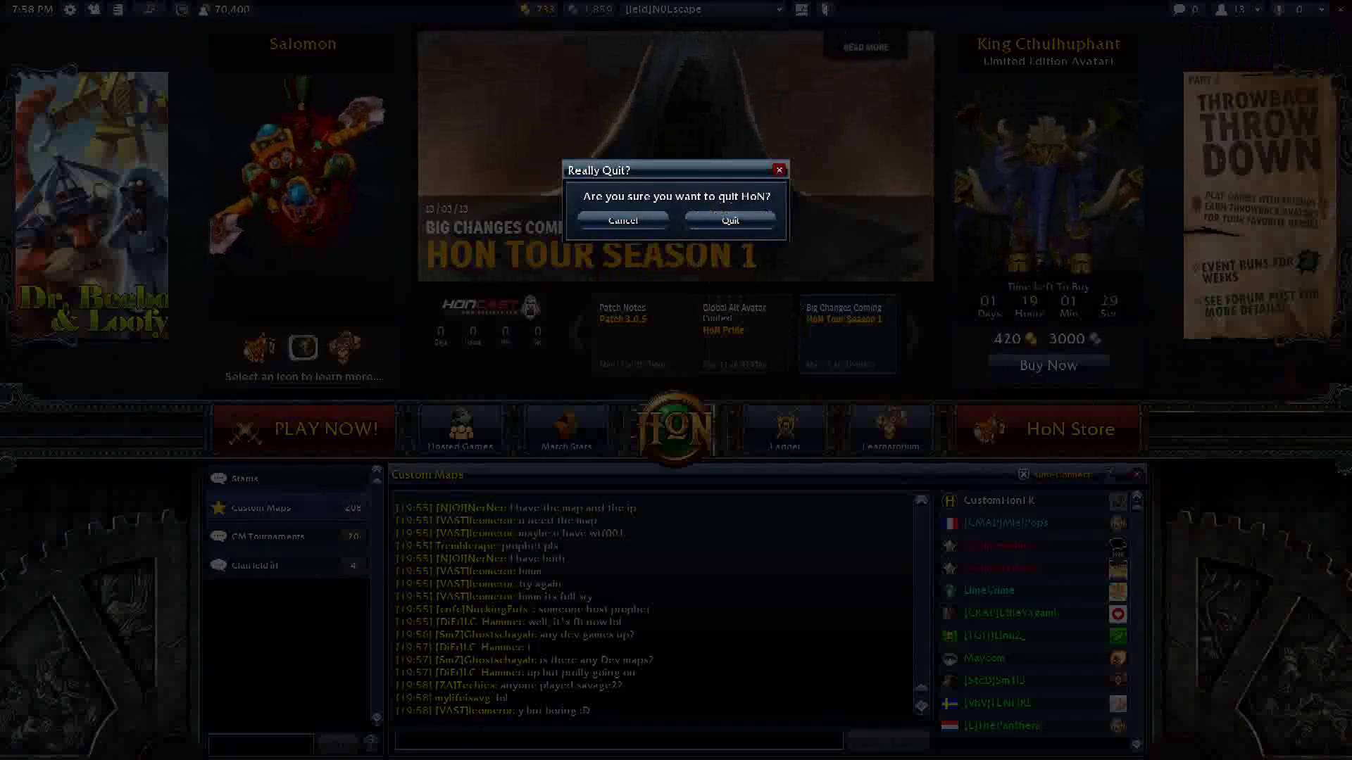
left_click(730, 221)
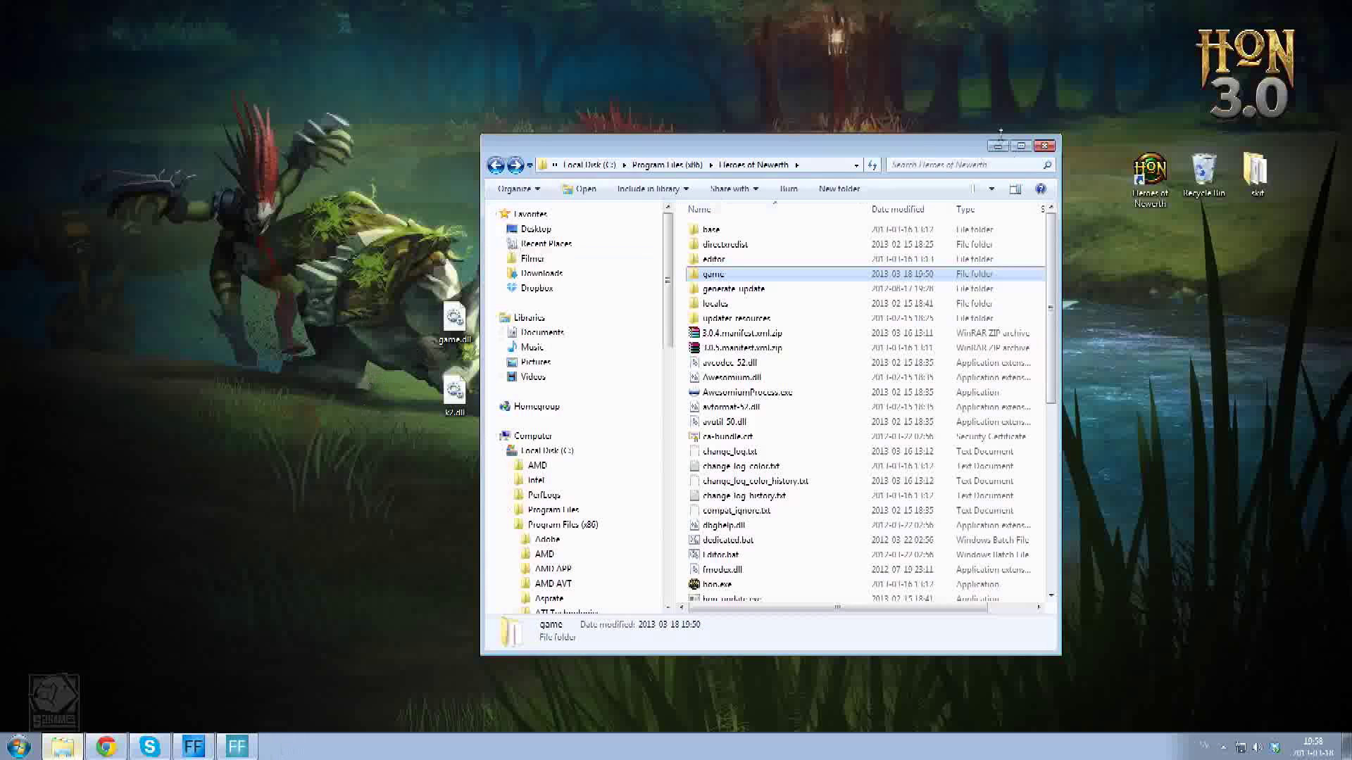
Move k2.dll into the Heroes of Newerth folder, replacing the existing copy
left_click_drag(947, 150, 1083, 52)
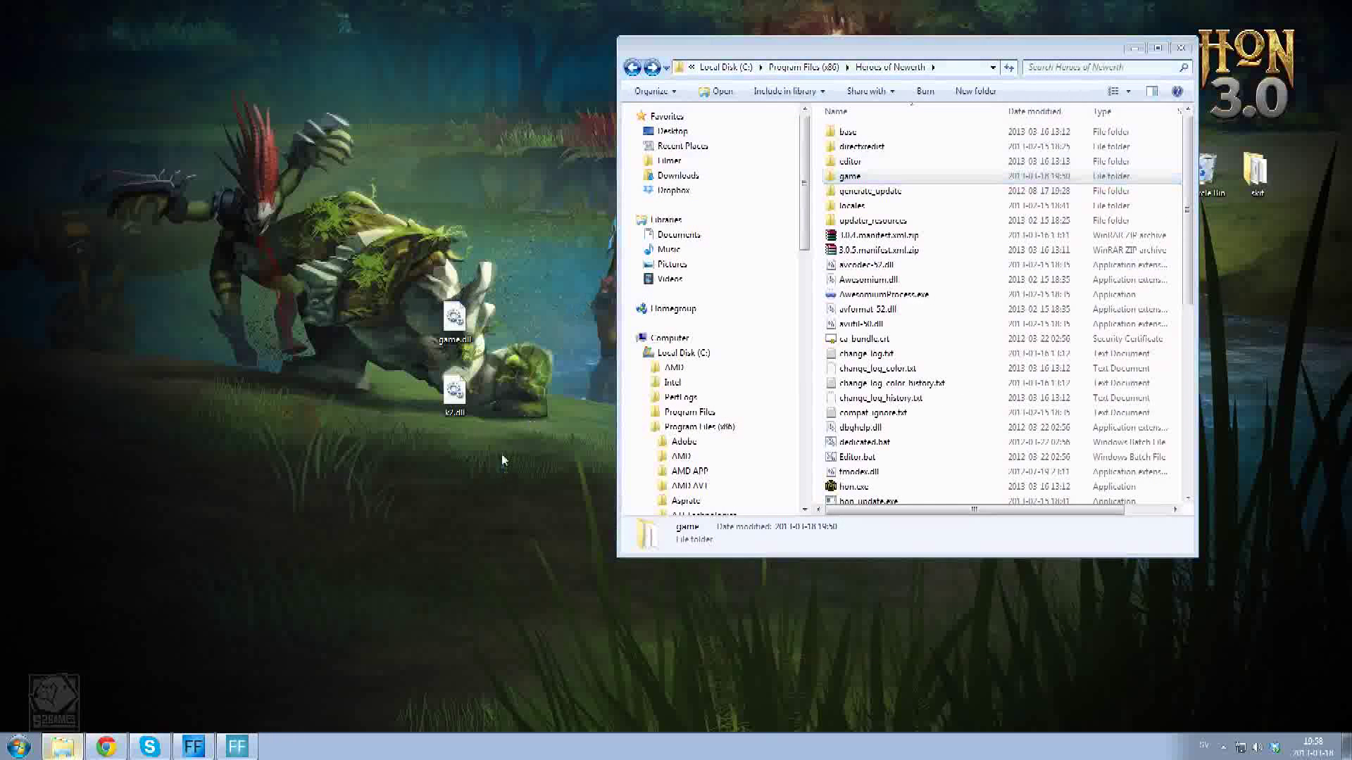
left_click(455, 393)
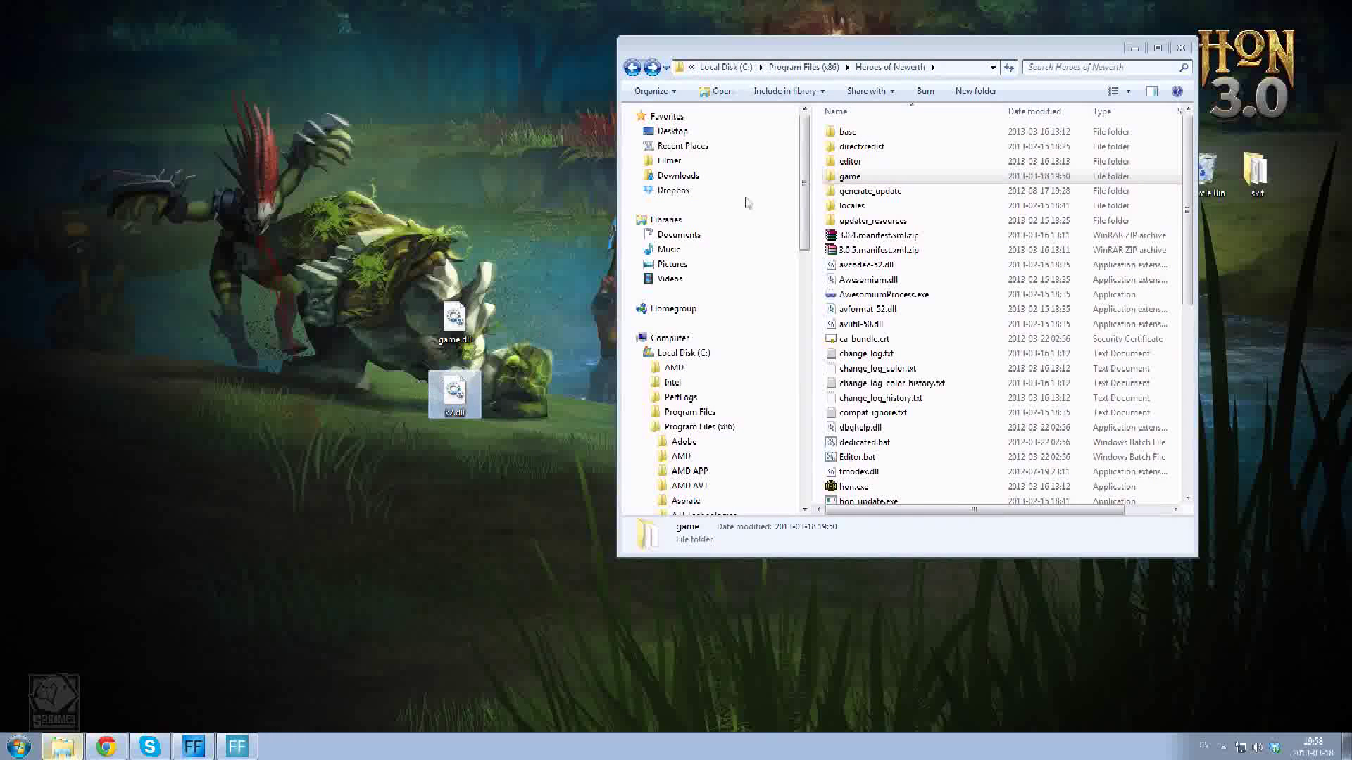
left_click(969, 70)
left_click(913, 66)
left_click_drag(832, 47, 775, 58)
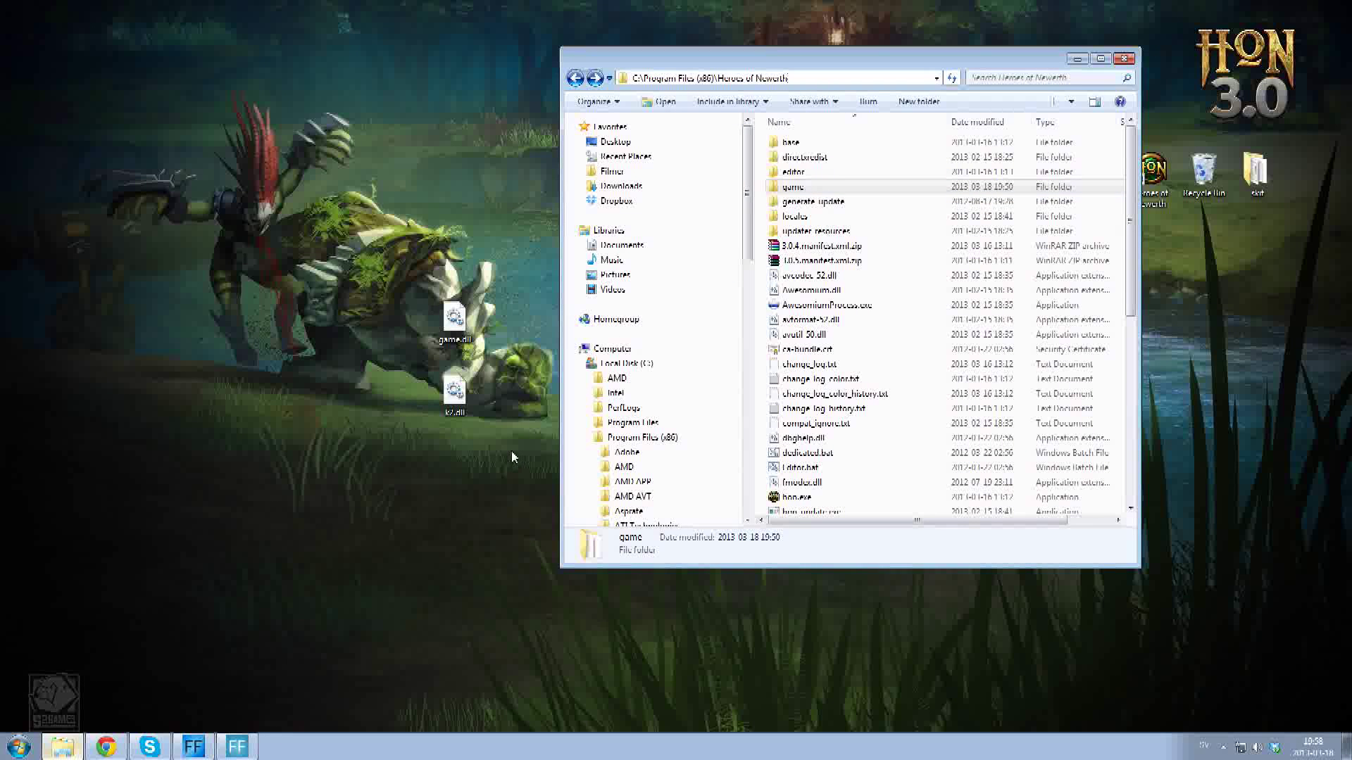
left_click(516, 471)
left_click(455, 393)
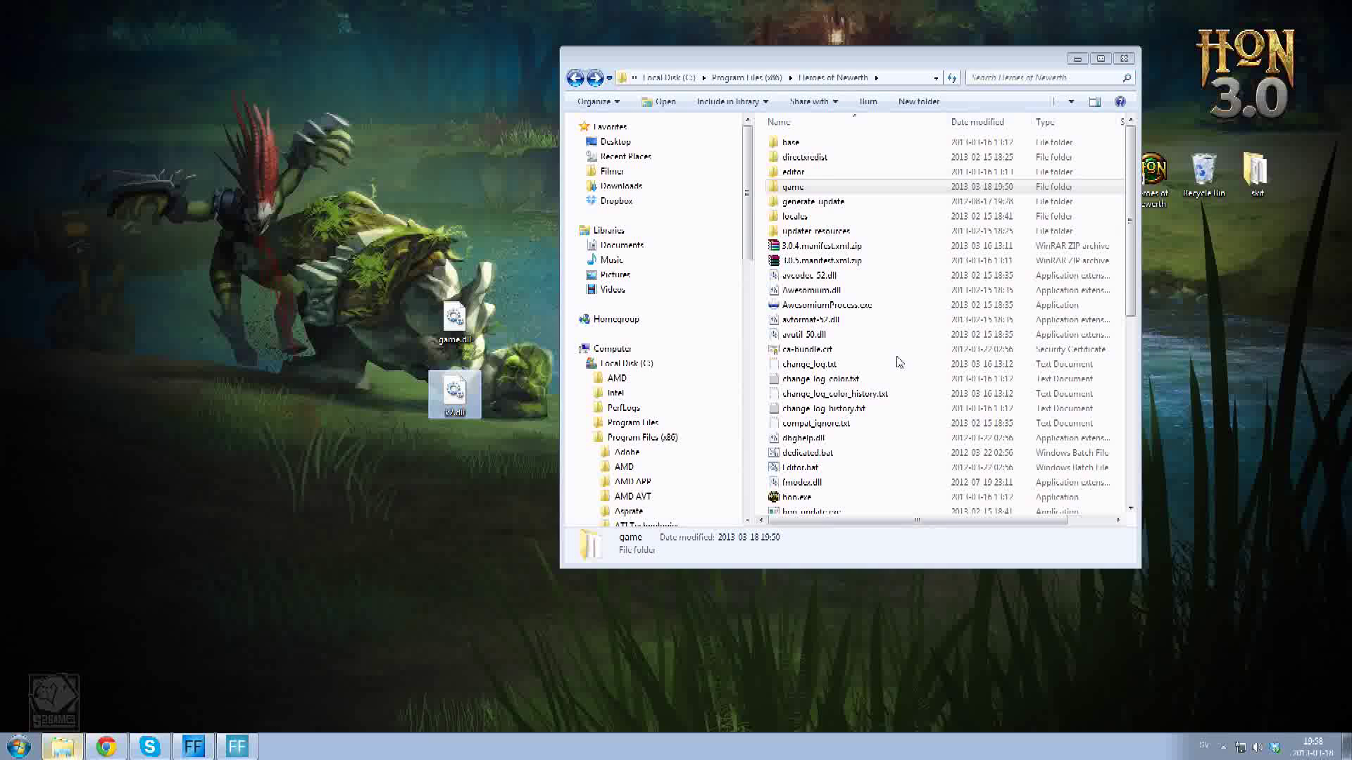
left_click_drag(899, 362, 899, 362)
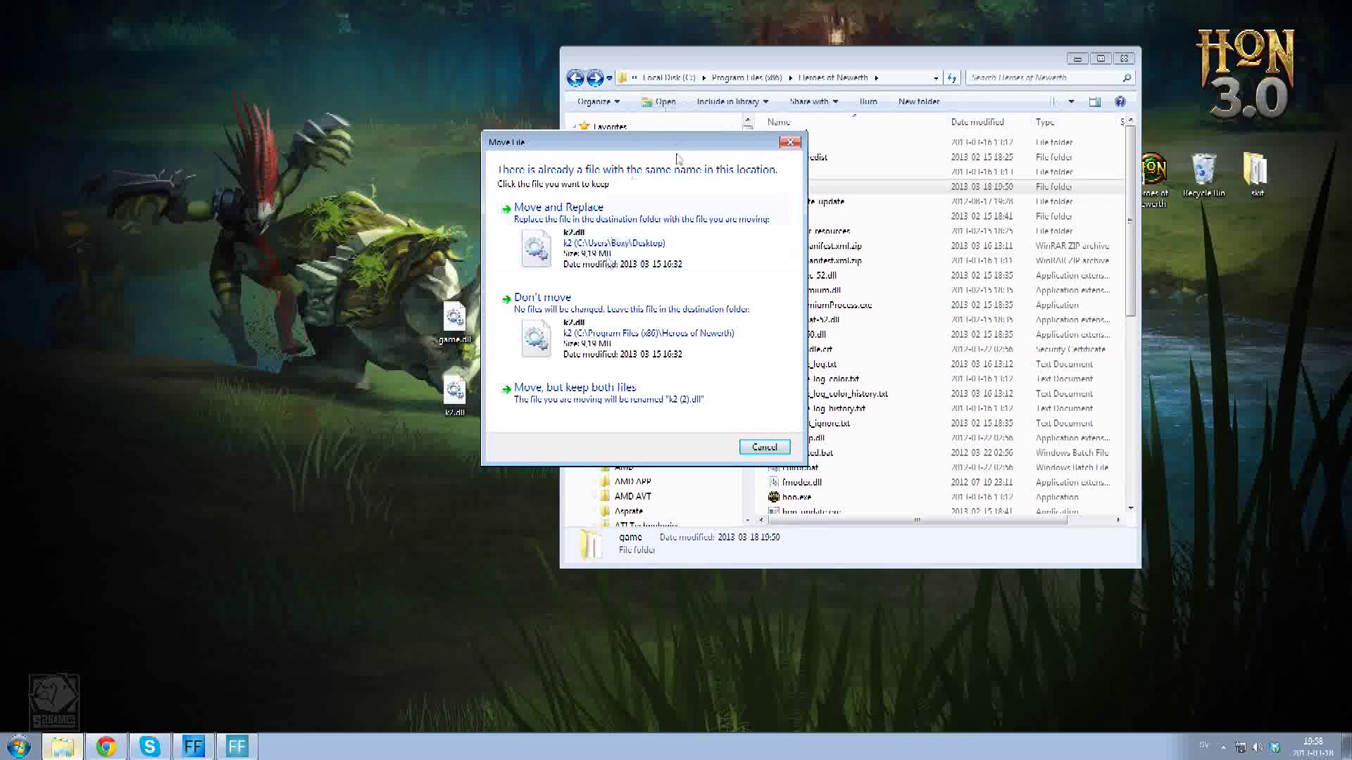
left_click_drag(669, 147, 508, 114)
left_click(380, 233)
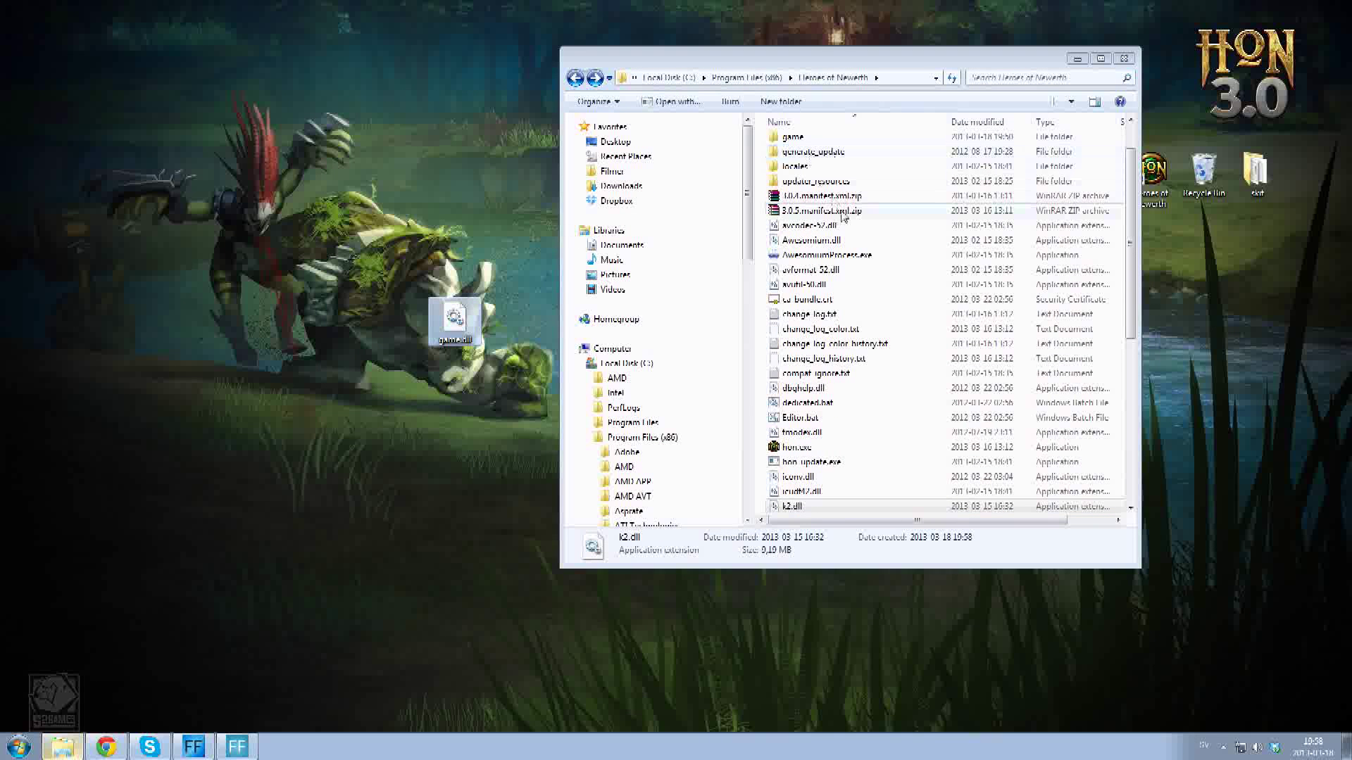
Move game.dll into the game subfolder, replacing the old copy, then return to the Heroes of Newerth folder
double_click(804, 140)
left_click(852, 78)
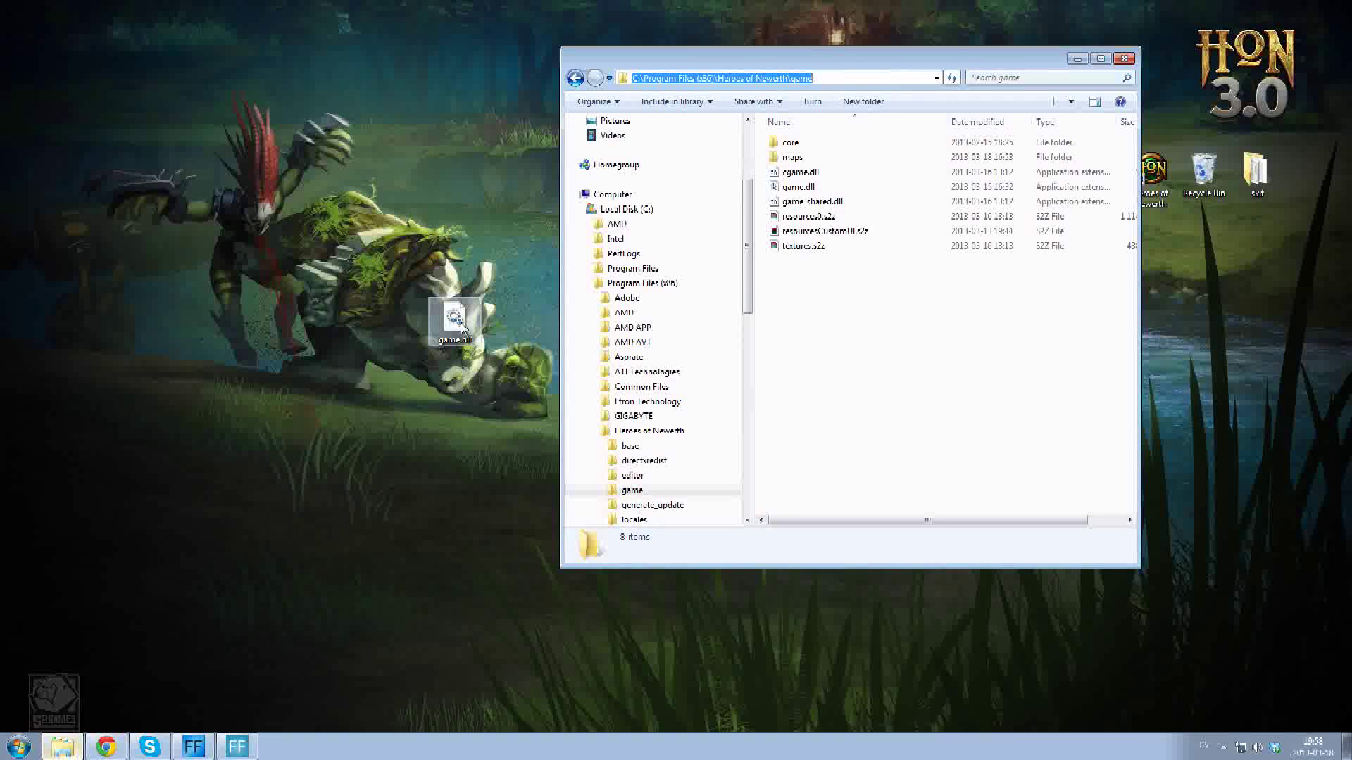
left_click_drag(462, 327, 860, 347)
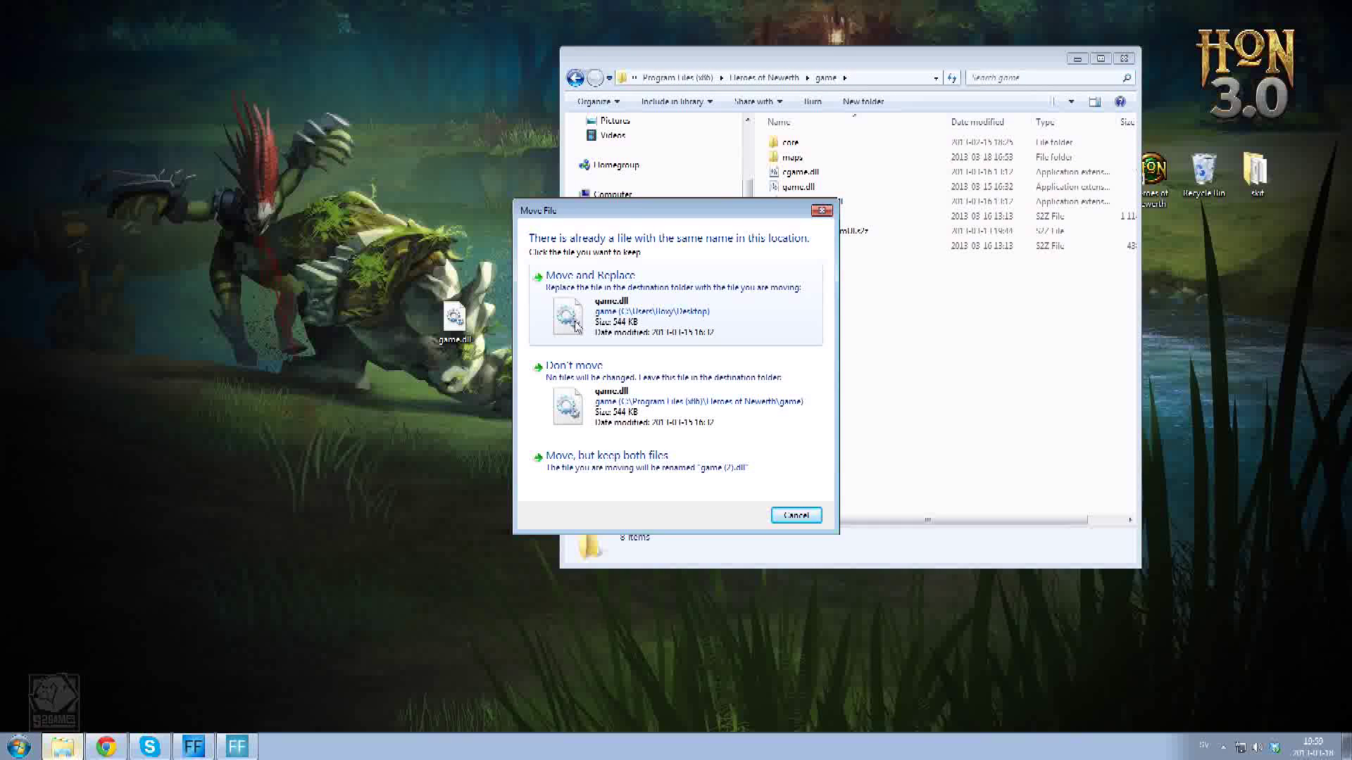
left_click(576, 325)
left_click_drag(575, 56, 366, 74)
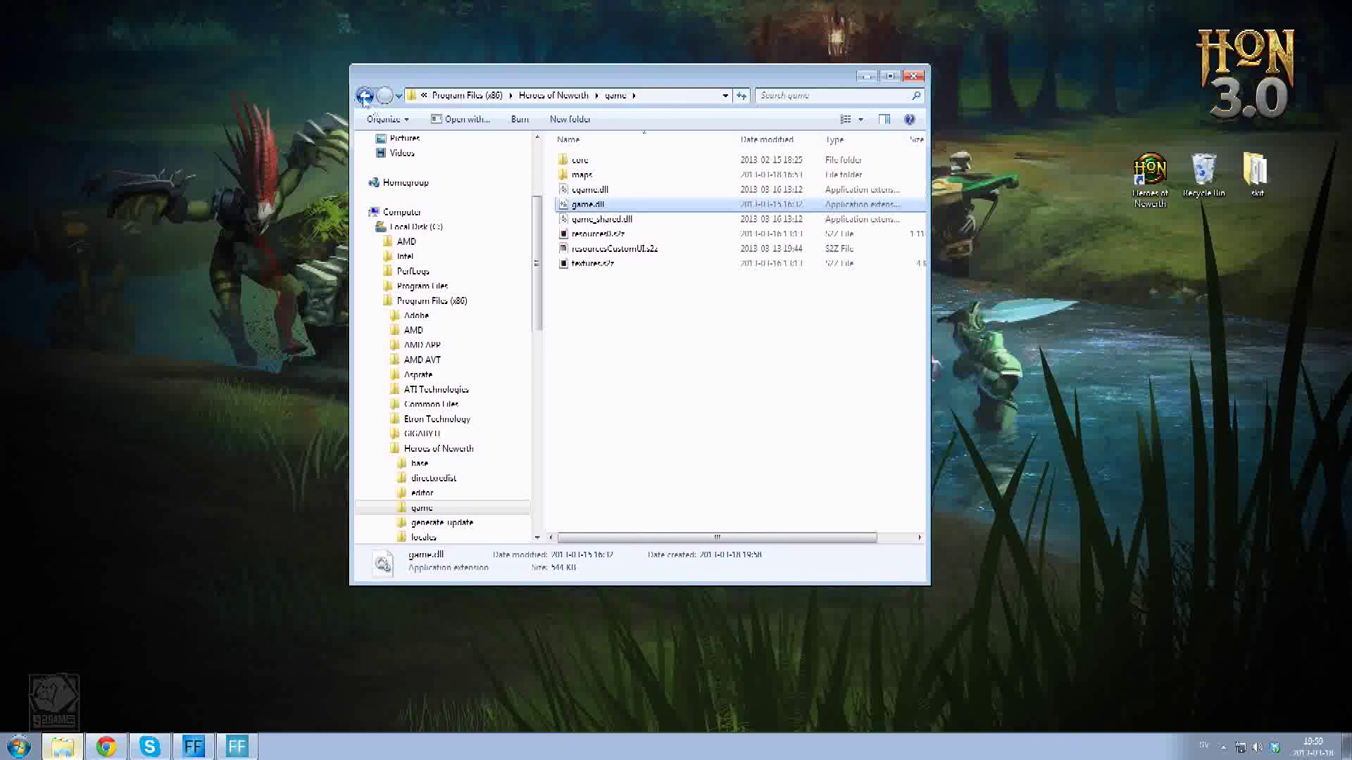
left_click(365, 96)
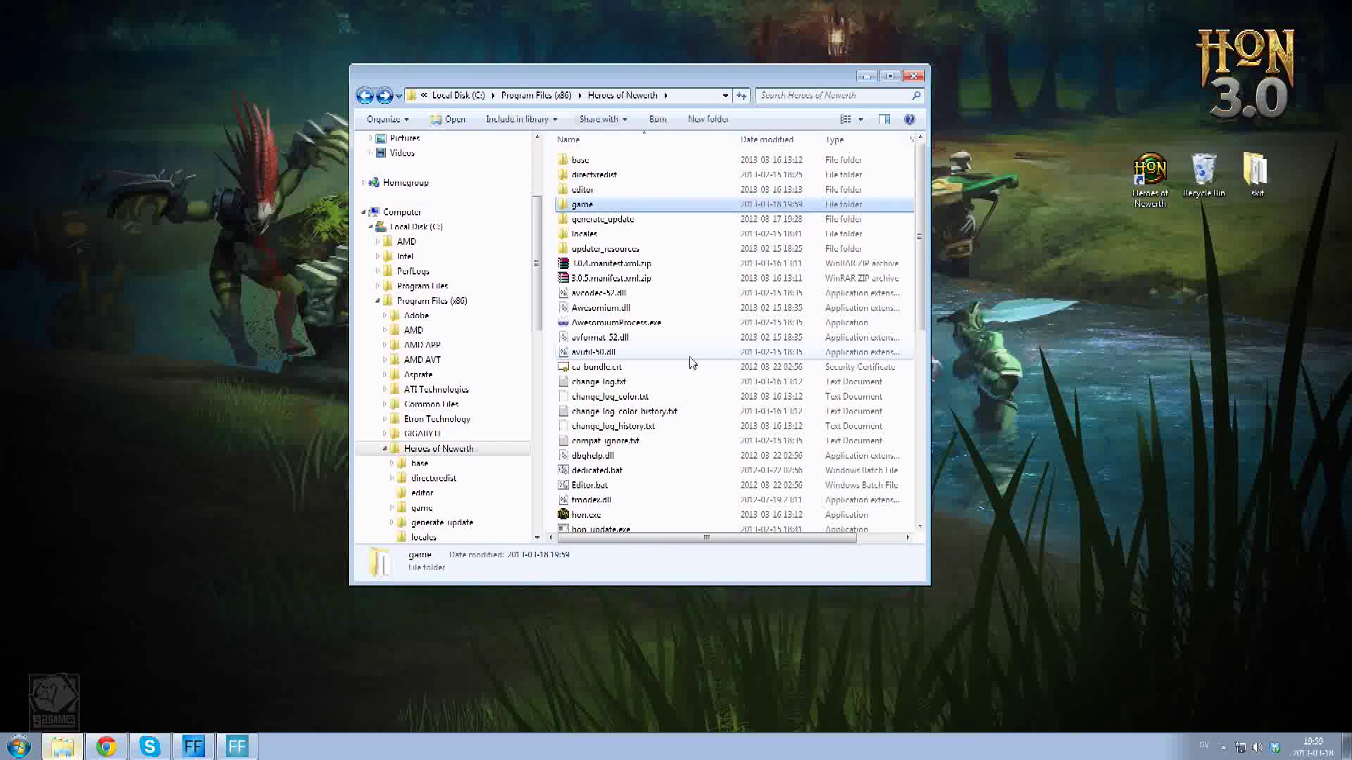
Create a shortcut to hon.exe in the Heroes of Newerth folder
left_click(649, 478)
scroll(638, 479, "down", 2)
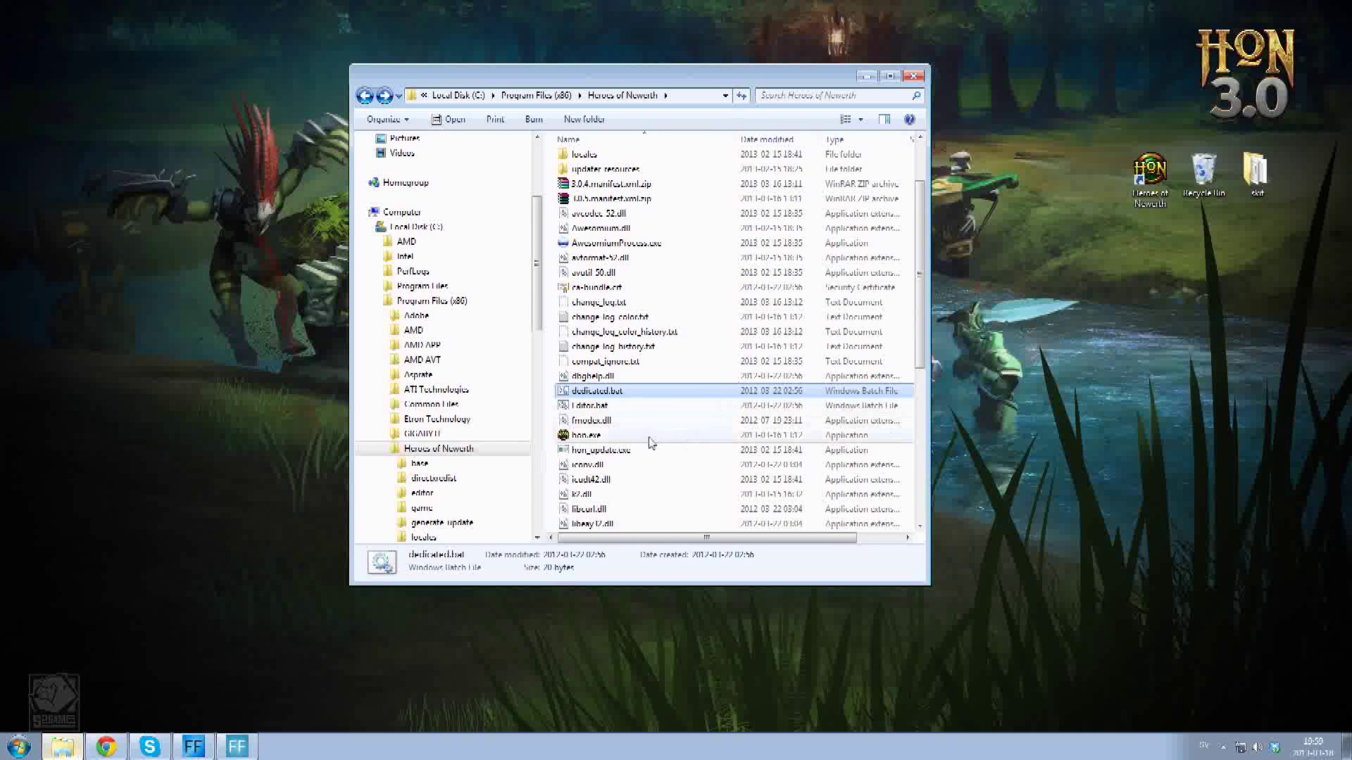
left_click(604, 437)
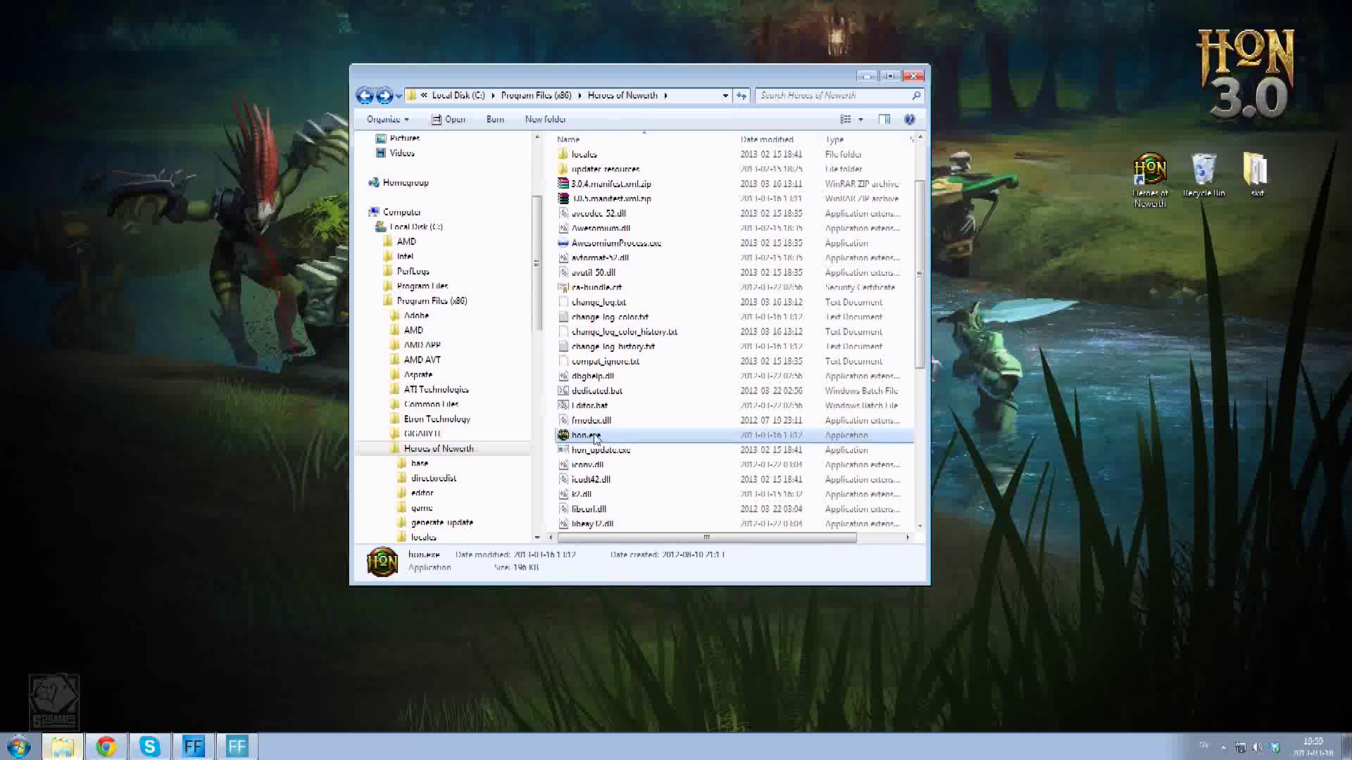
right_click(594, 439)
left_click(700, 375)
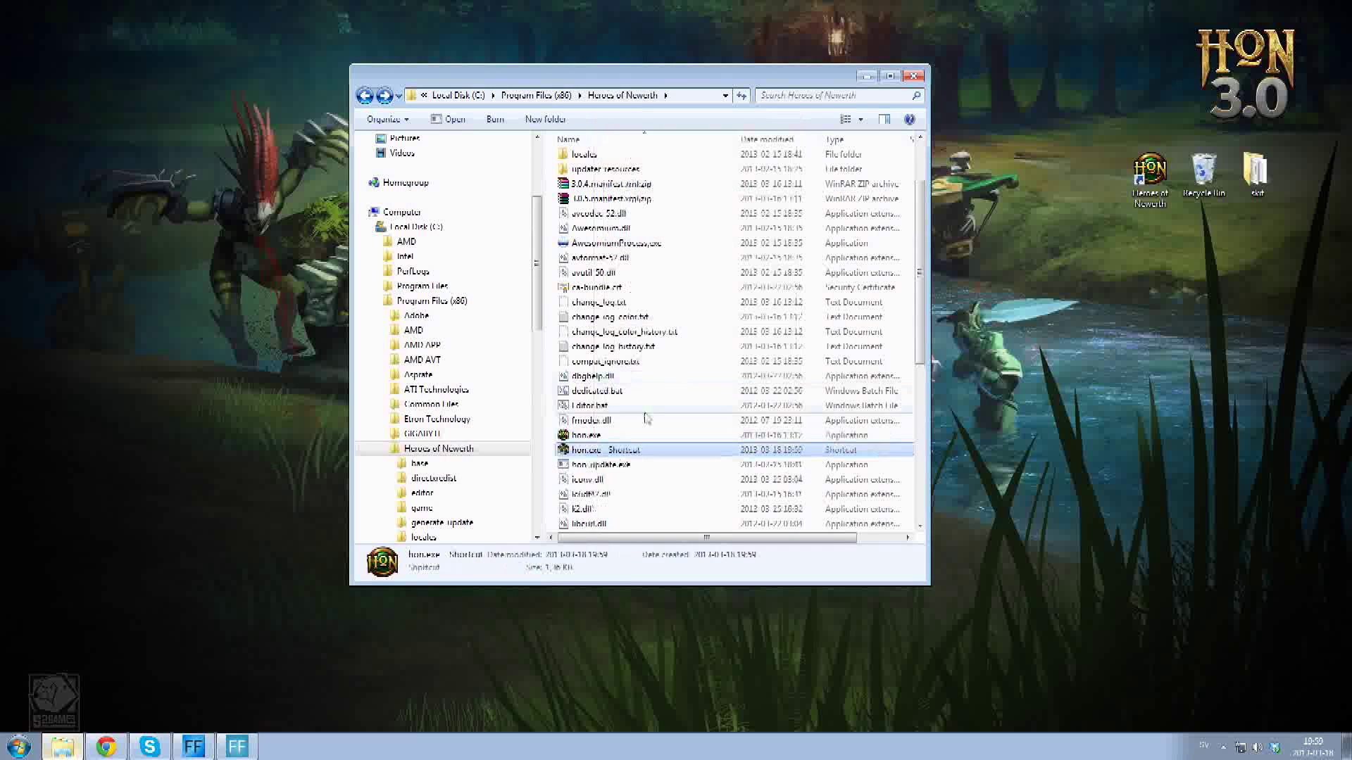
Append -dedicated to the hon.exe shortcut's Target and save the change
right_click(612, 459)
left_click(668, 443)
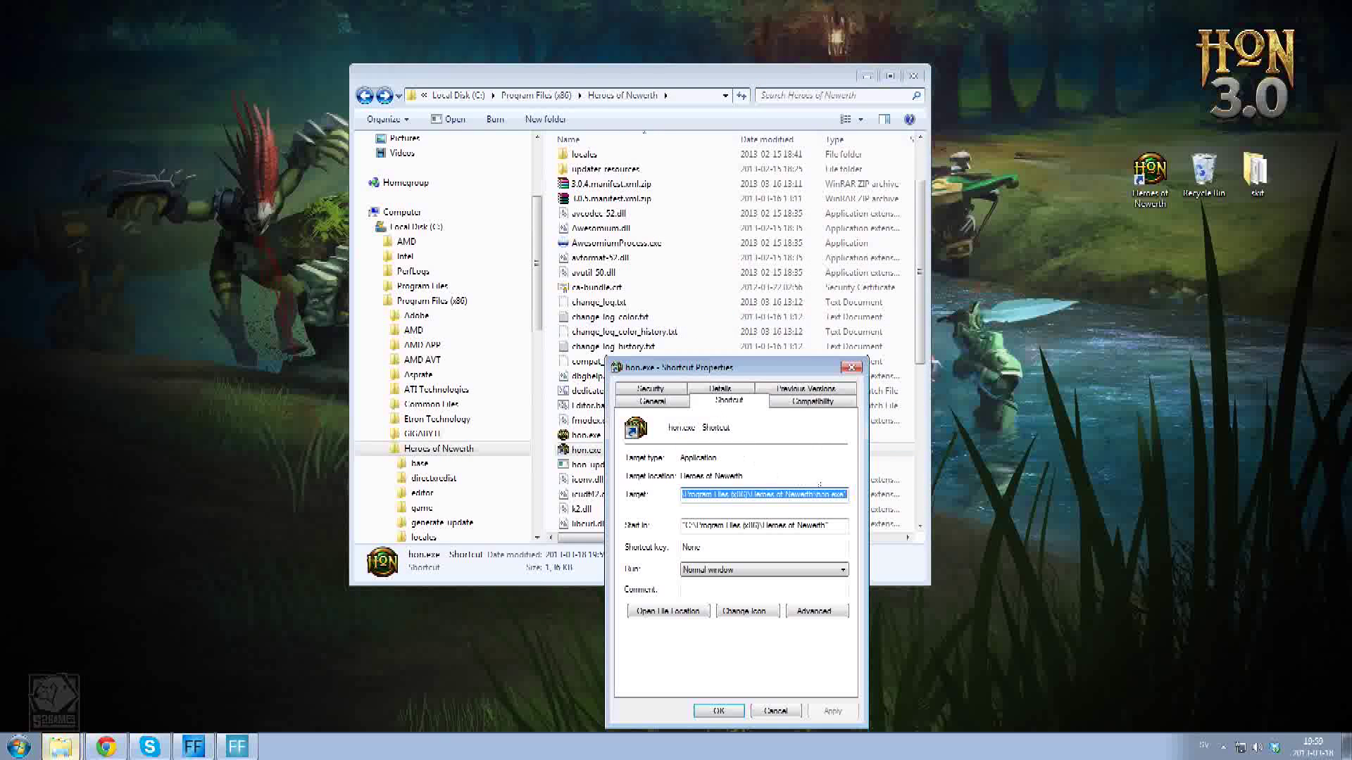
left_click(833, 495)
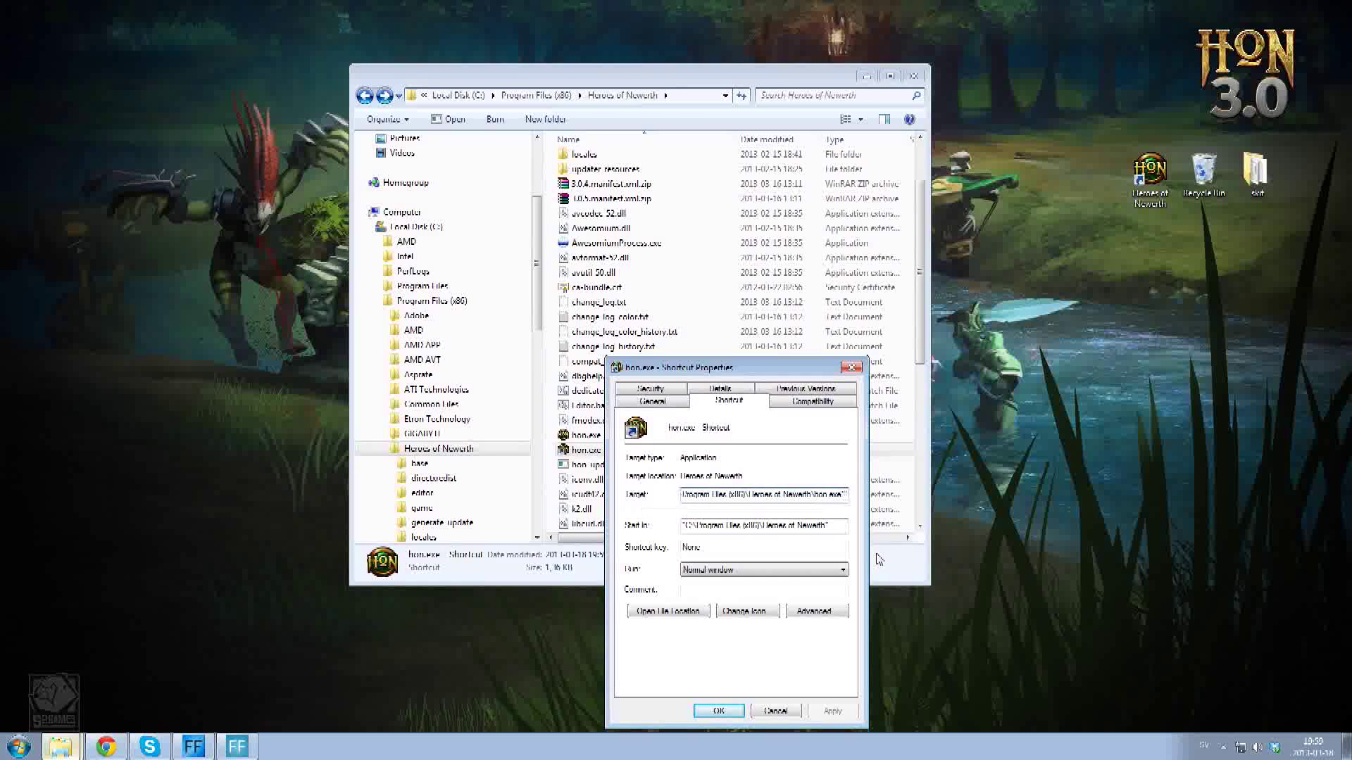
type("-dedicated")
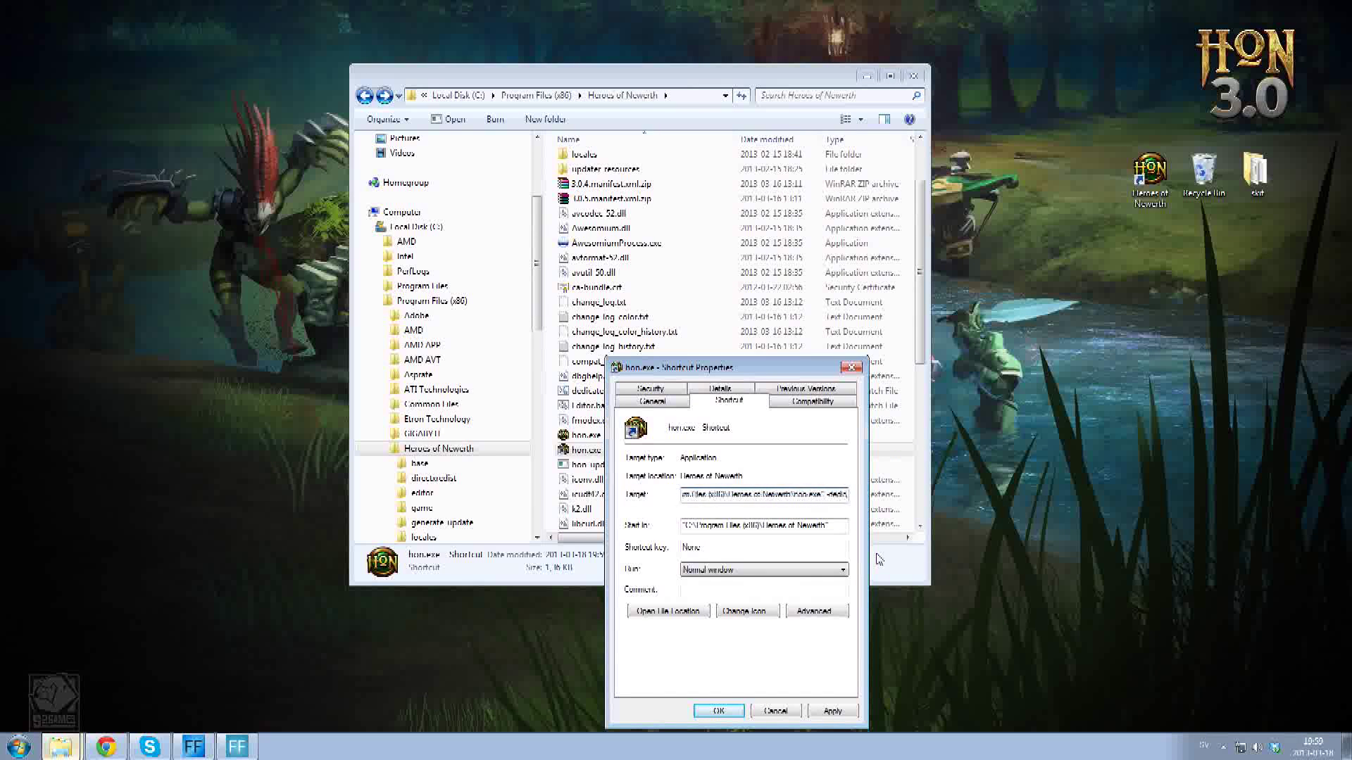
left_click(833, 711)
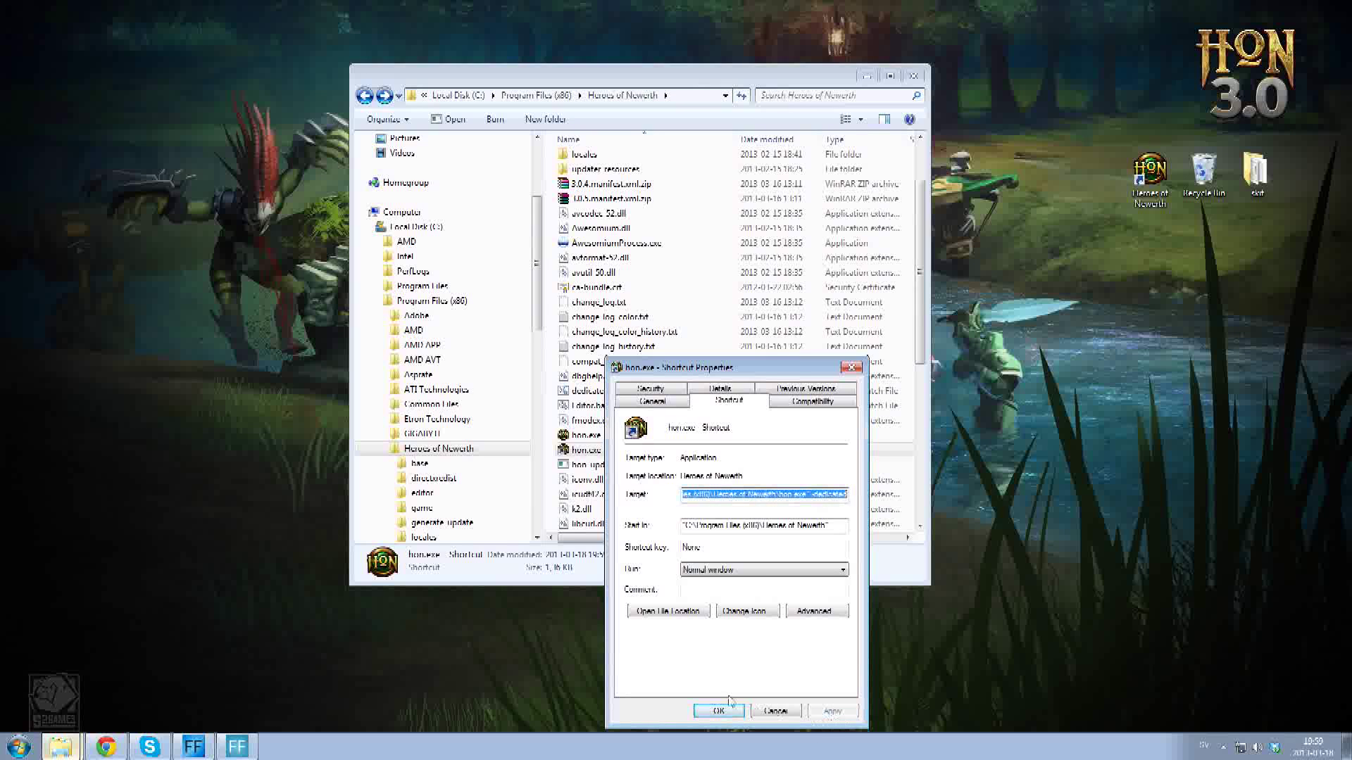
left_click(718, 711)
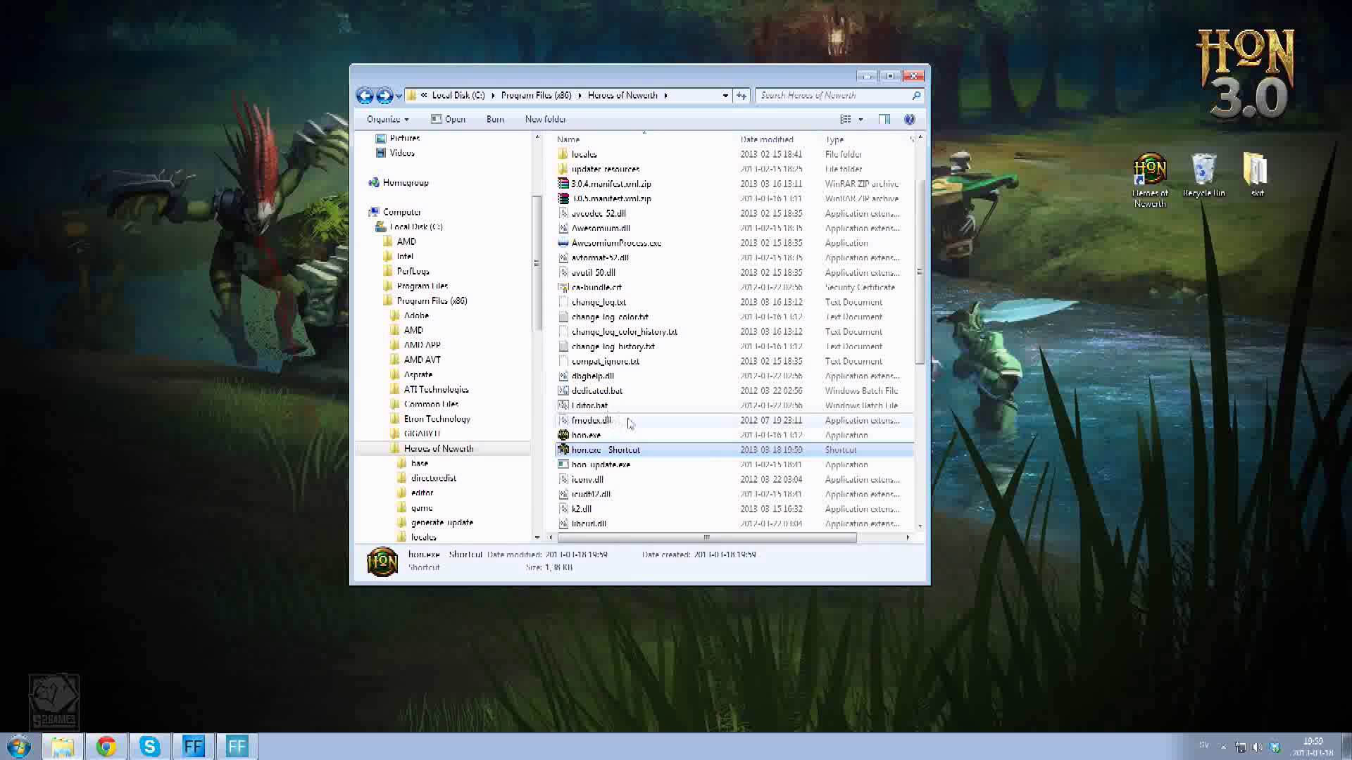
left_click(780, 392)
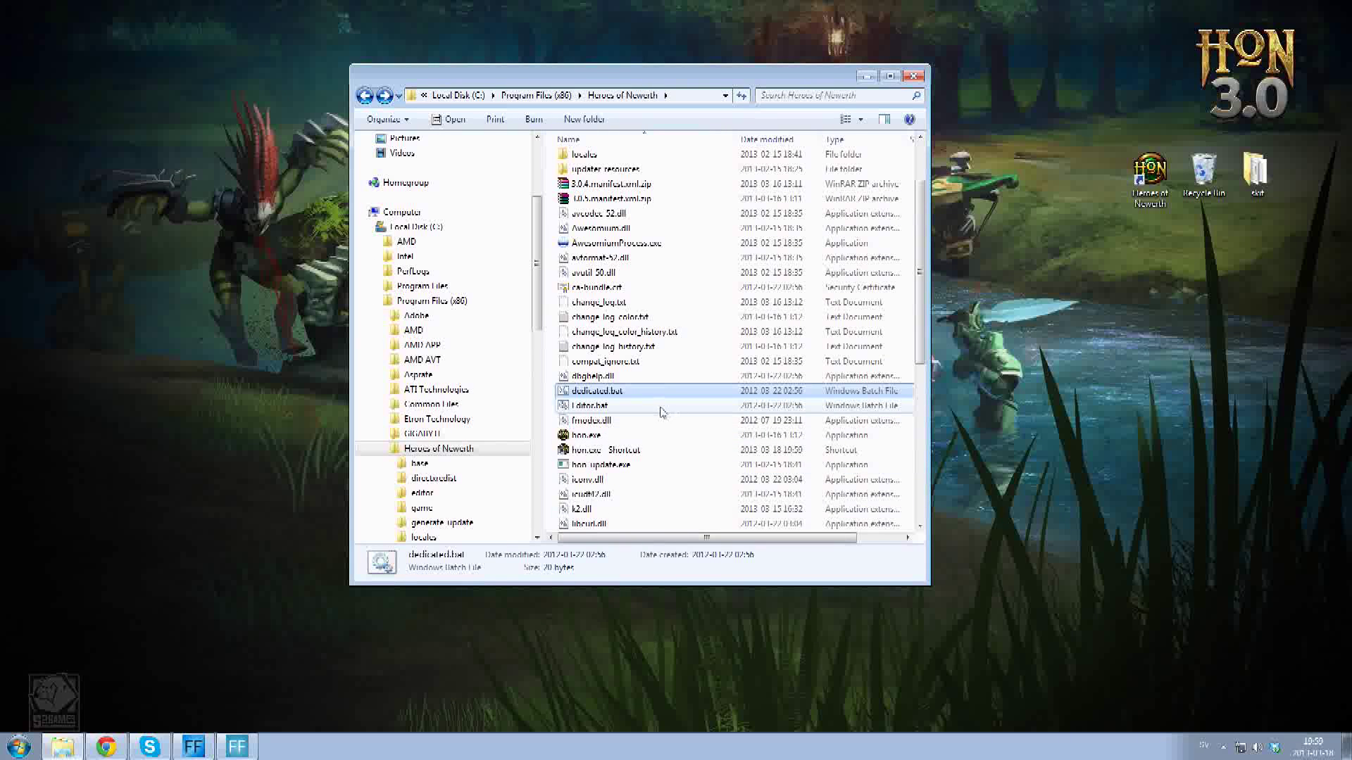
left_click(658, 420)
scroll(652, 468, "up", 2)
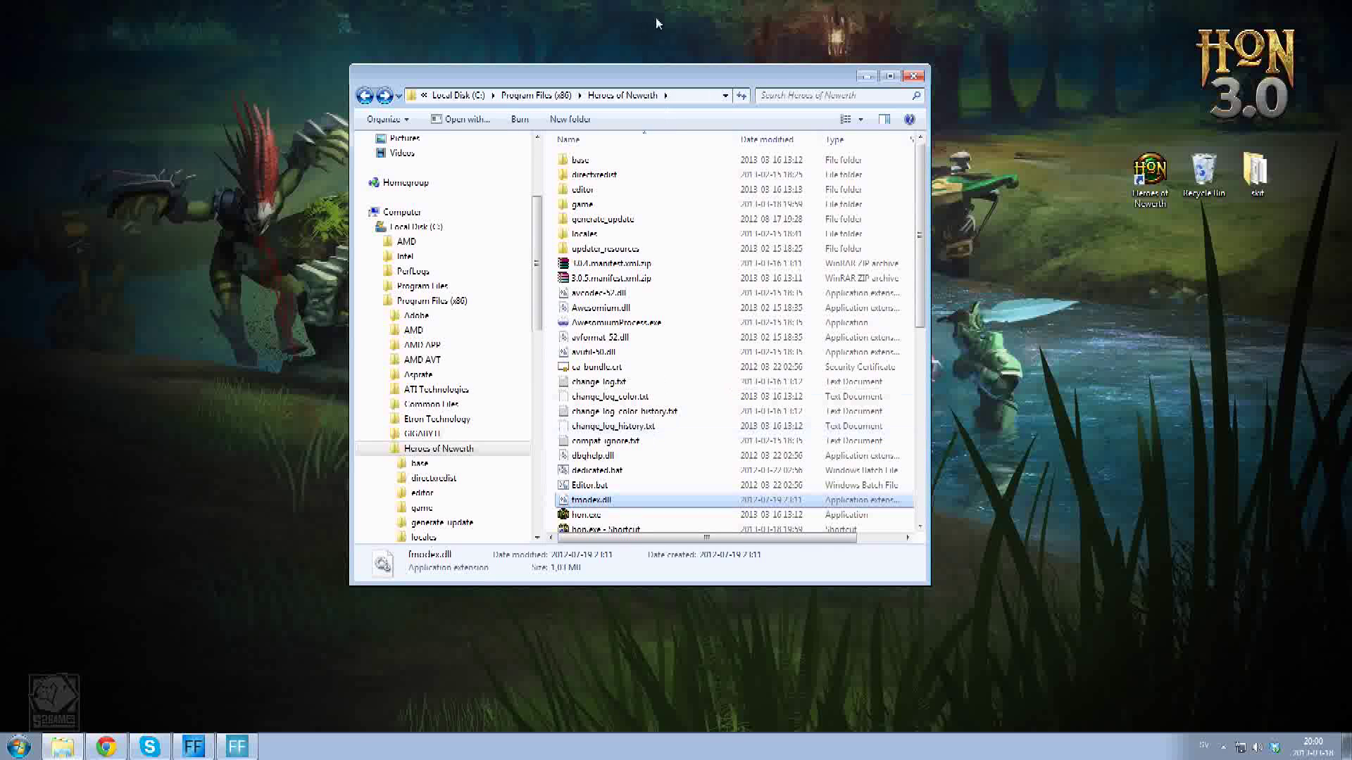
left_click_drag(676, 86, 531, 62)
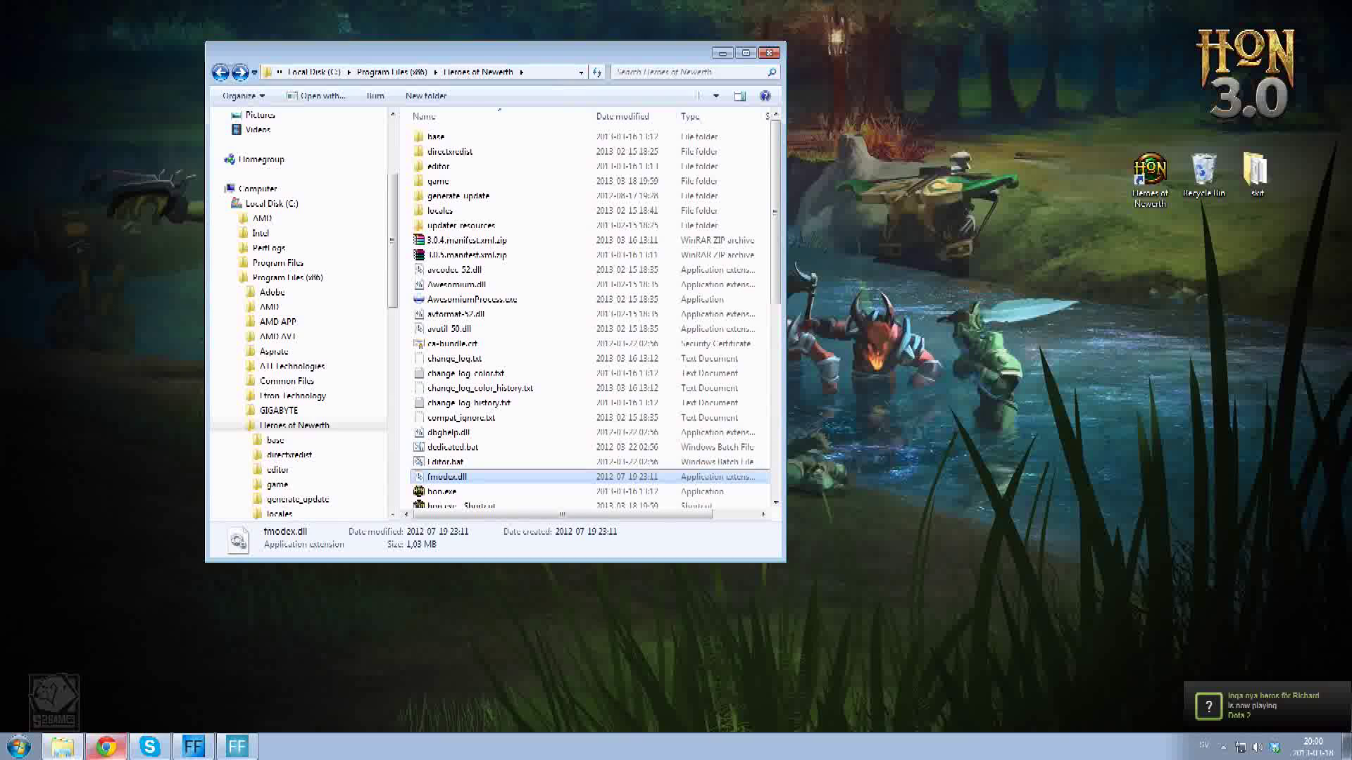
Check the router page at 192.168.1.1 in a new tab, then close it and minimize Chrome
left_click(106, 746)
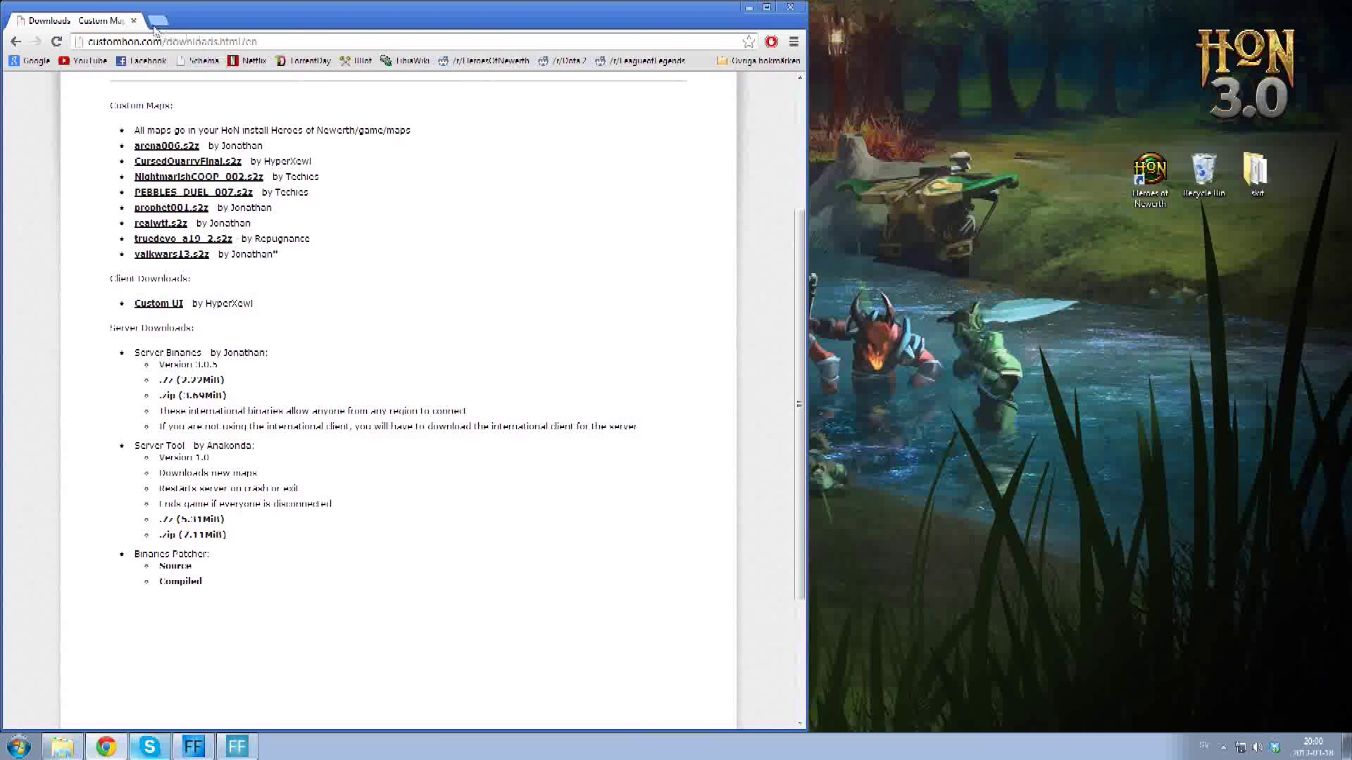
key("ctrl+t")
type("192.168.1.1")
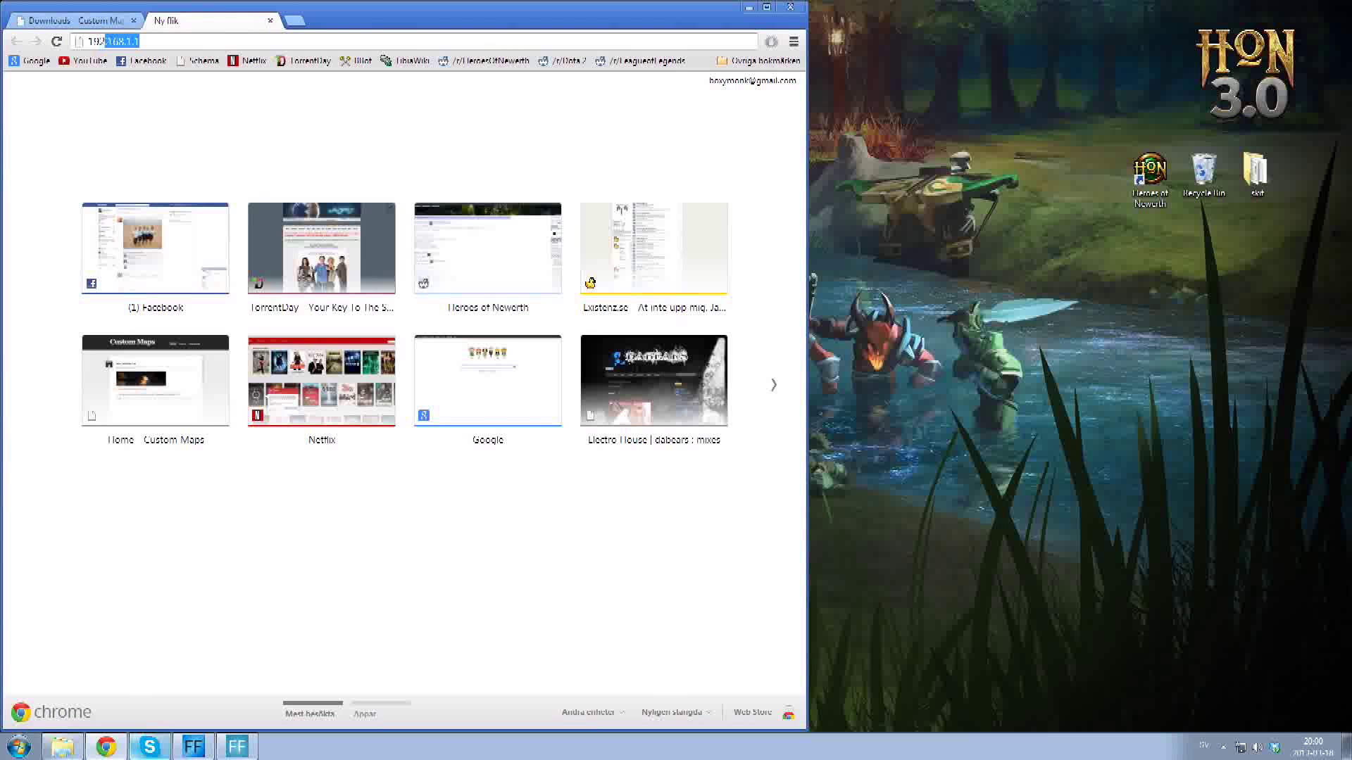
key("Return")
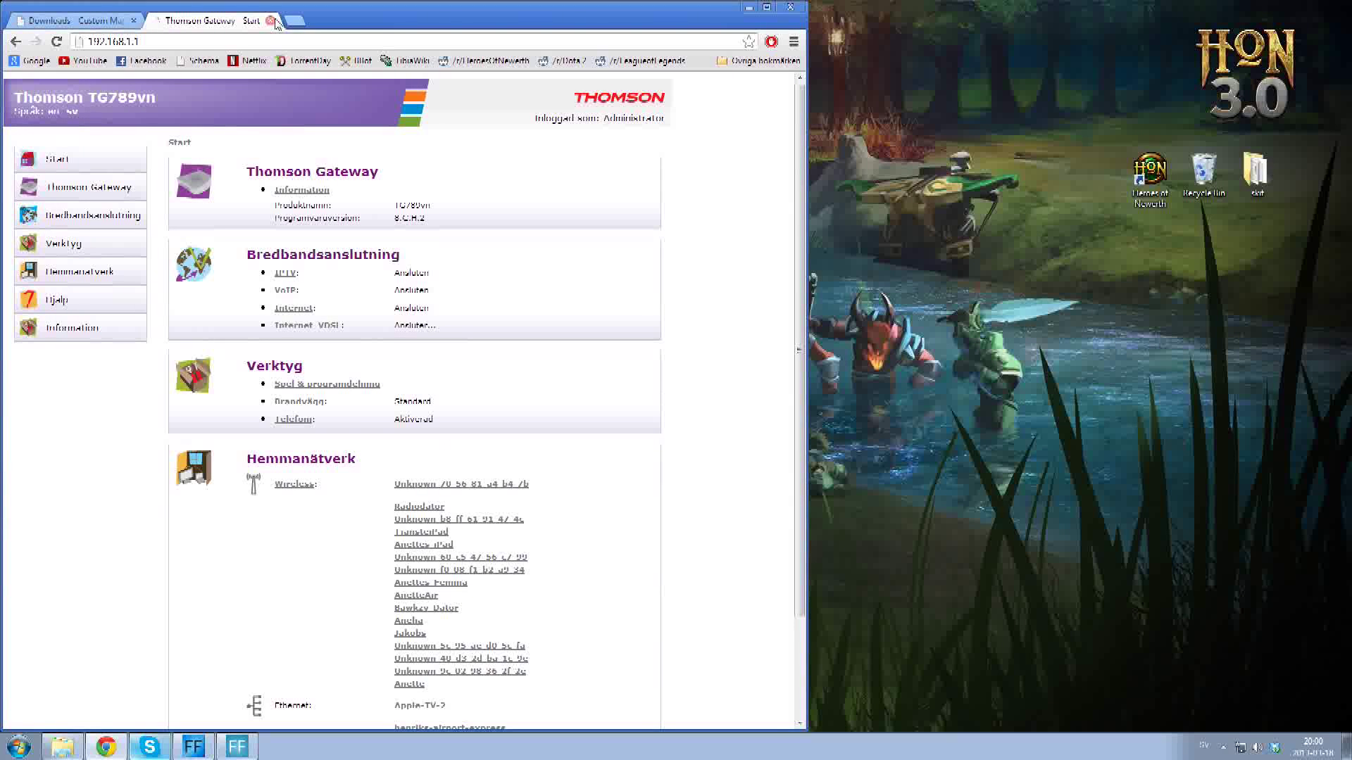
left_click(271, 21)
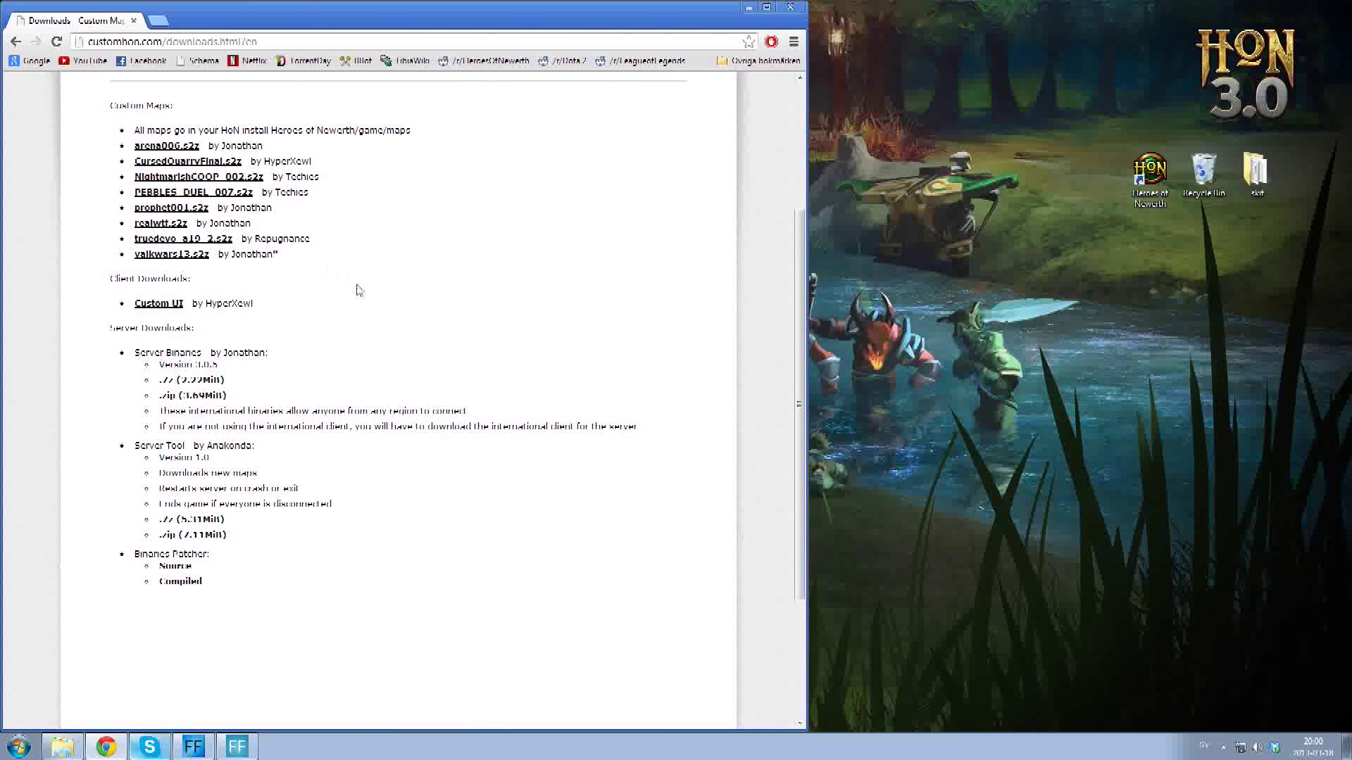
scroll(359, 296, "down", 2)
scroll(331, 404, "up", 2)
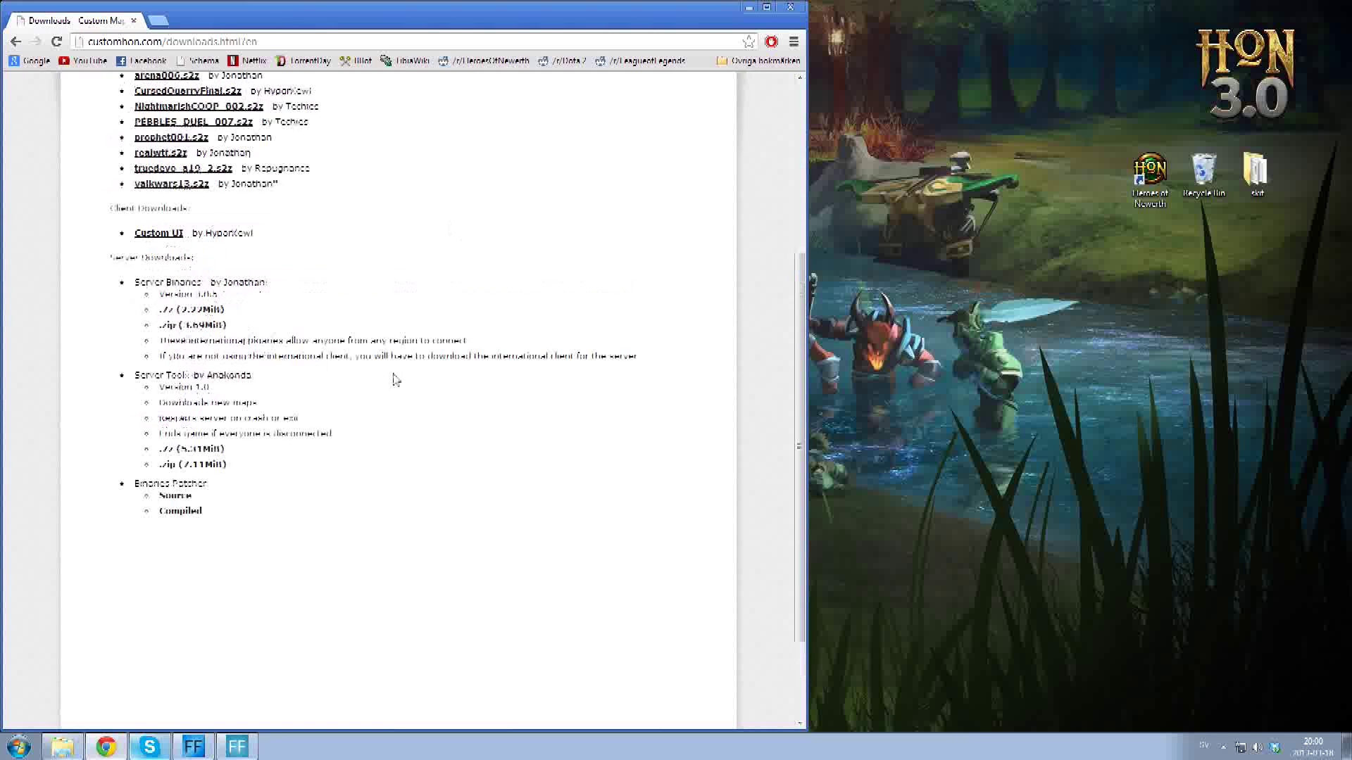
left_click(125, 746)
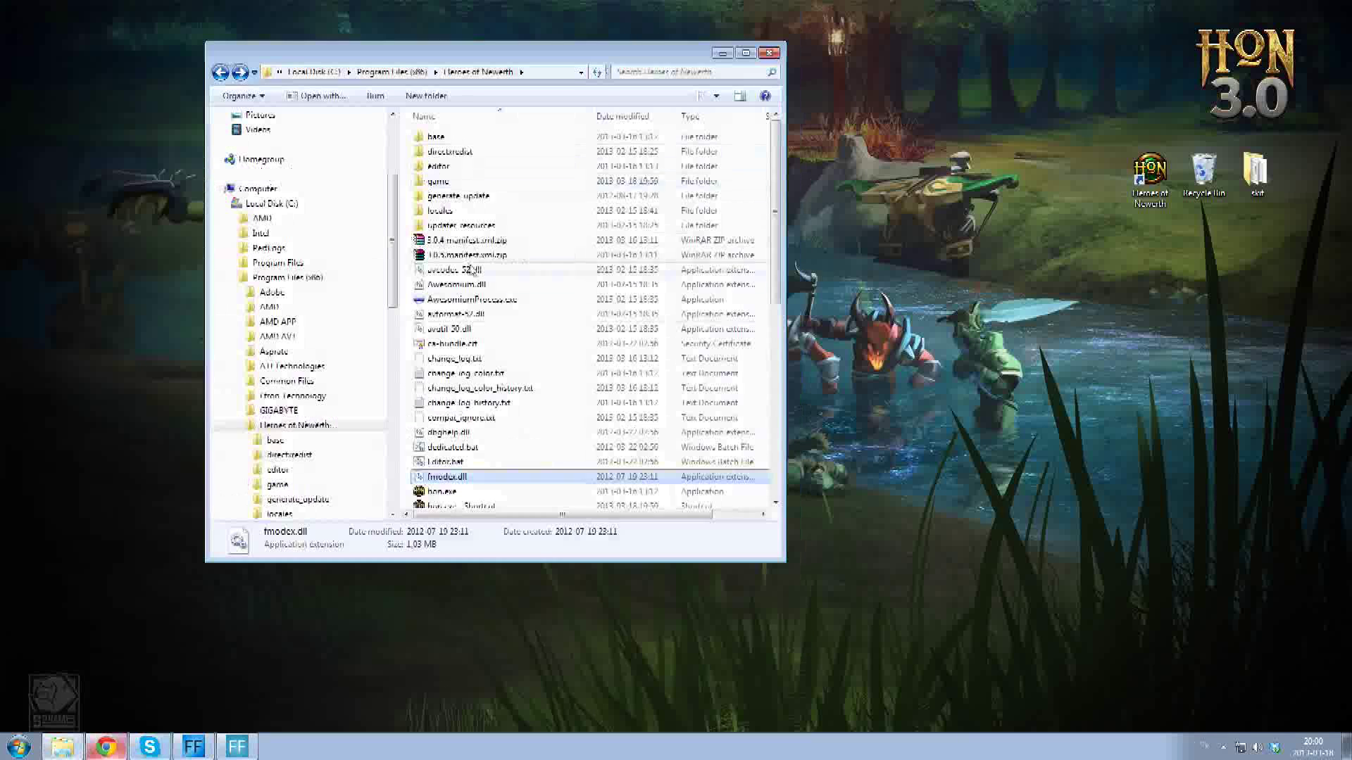
Launch the server from dedicated.bat and arrange the console beside a widened Explorer window
left_click(458, 452)
double_click(458, 451)
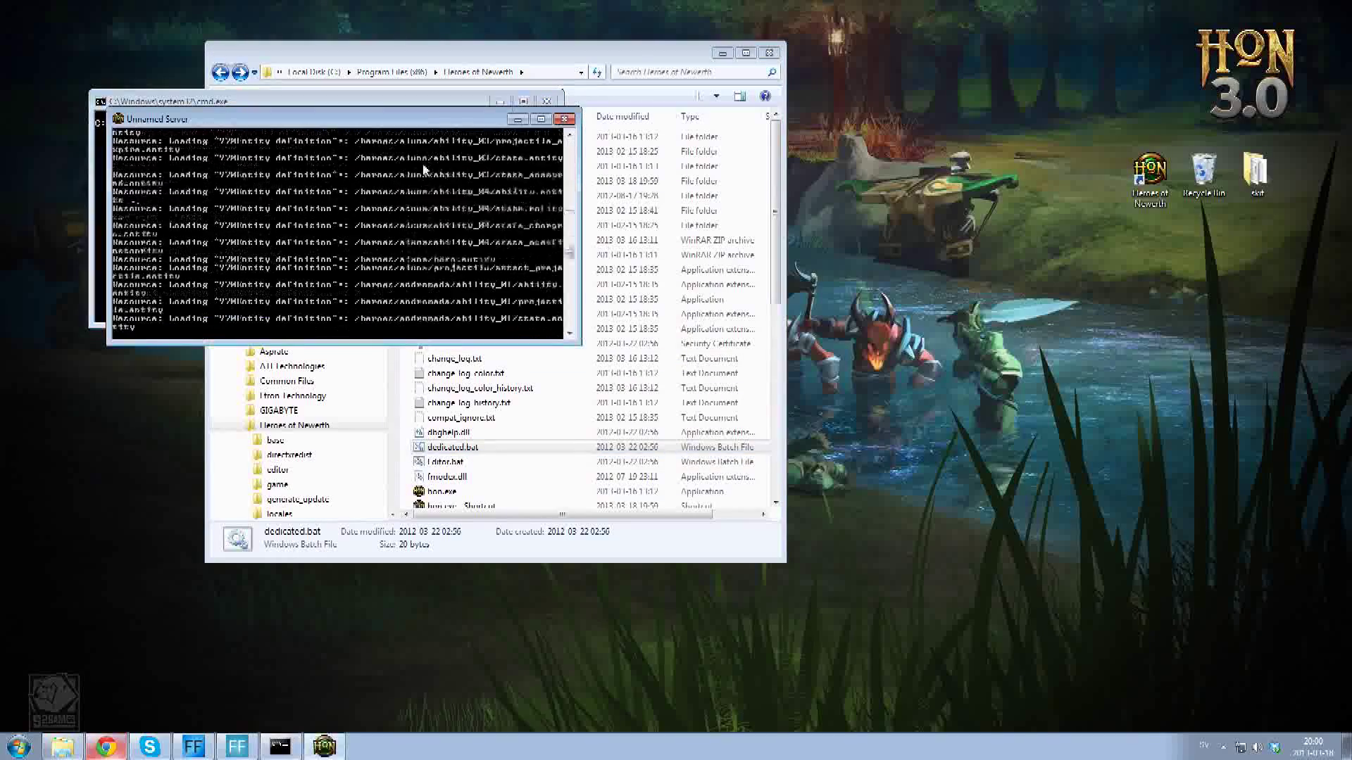
left_click_drag(493, 52, 891, 48)
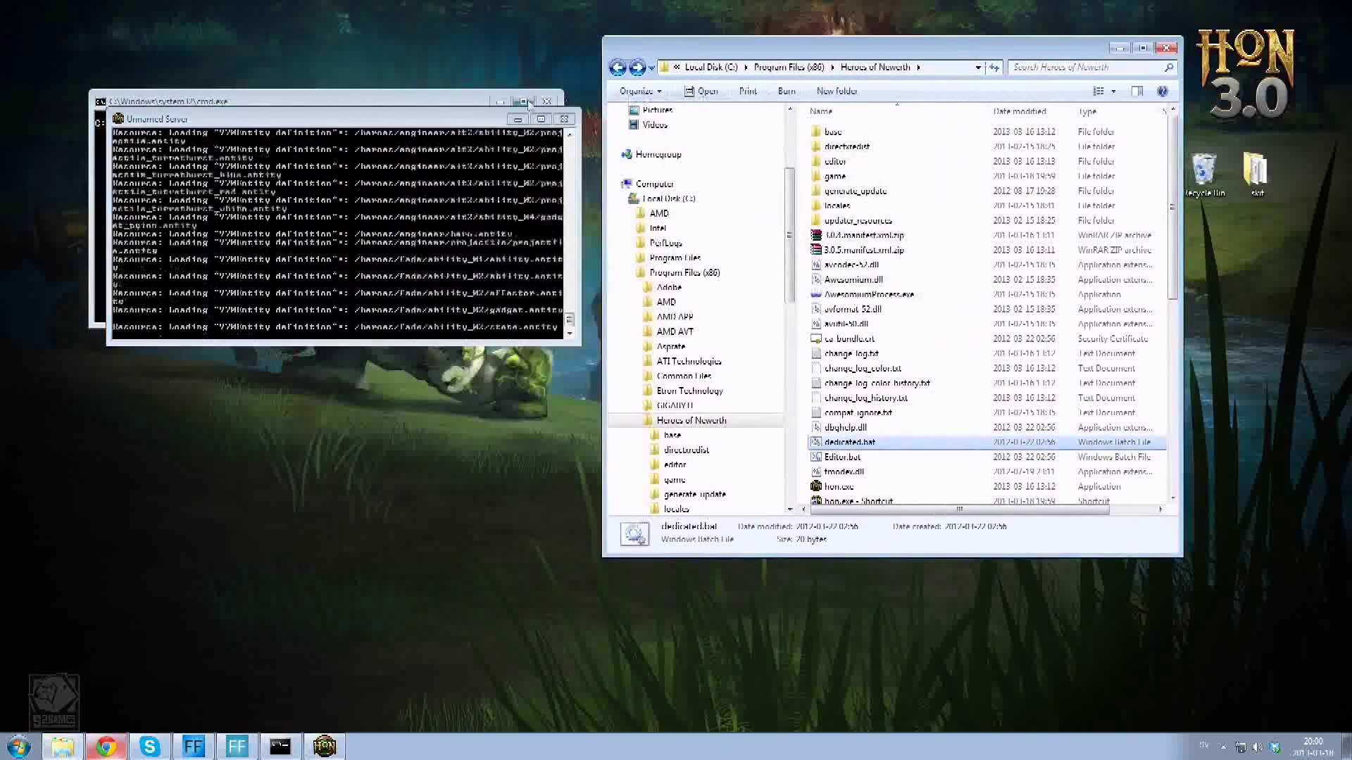
left_click_drag(380, 121, 345, 56)
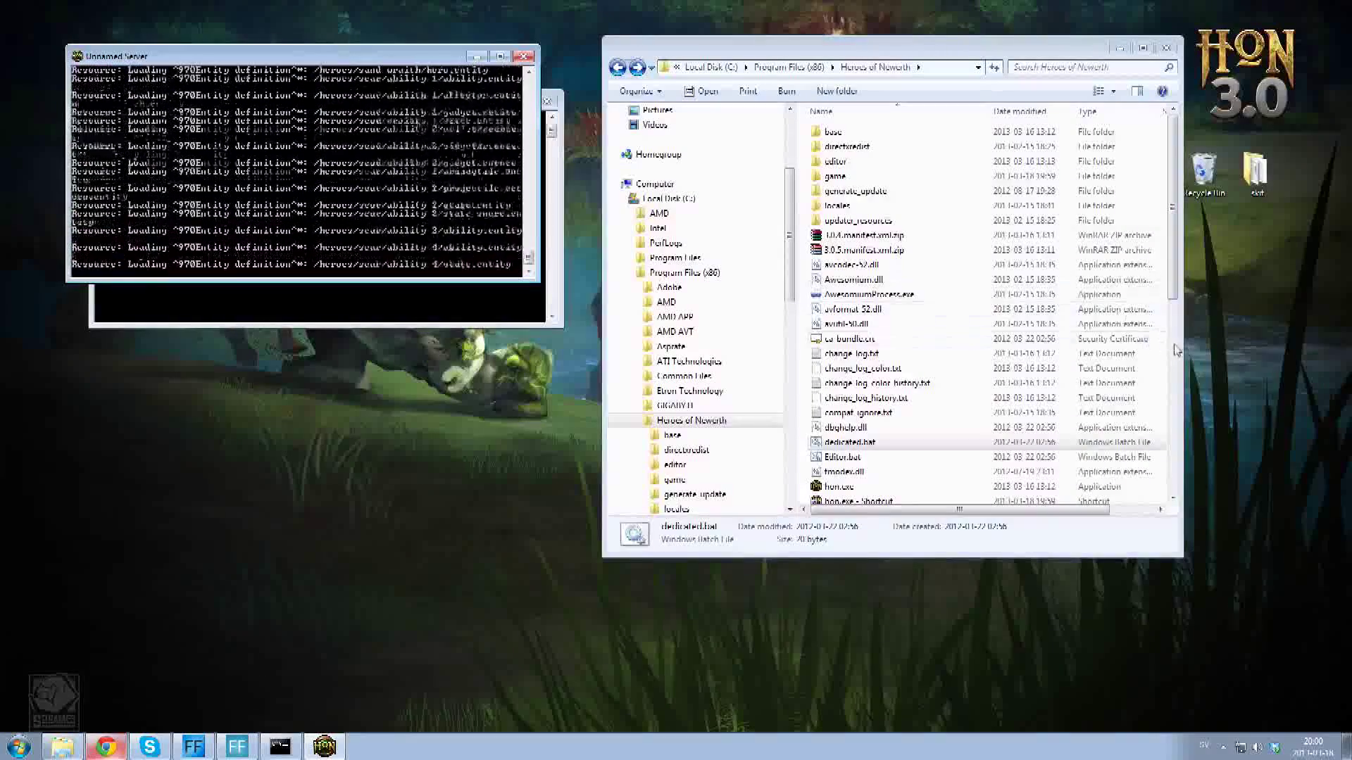
left_click_drag(1180, 347, 1257, 347)
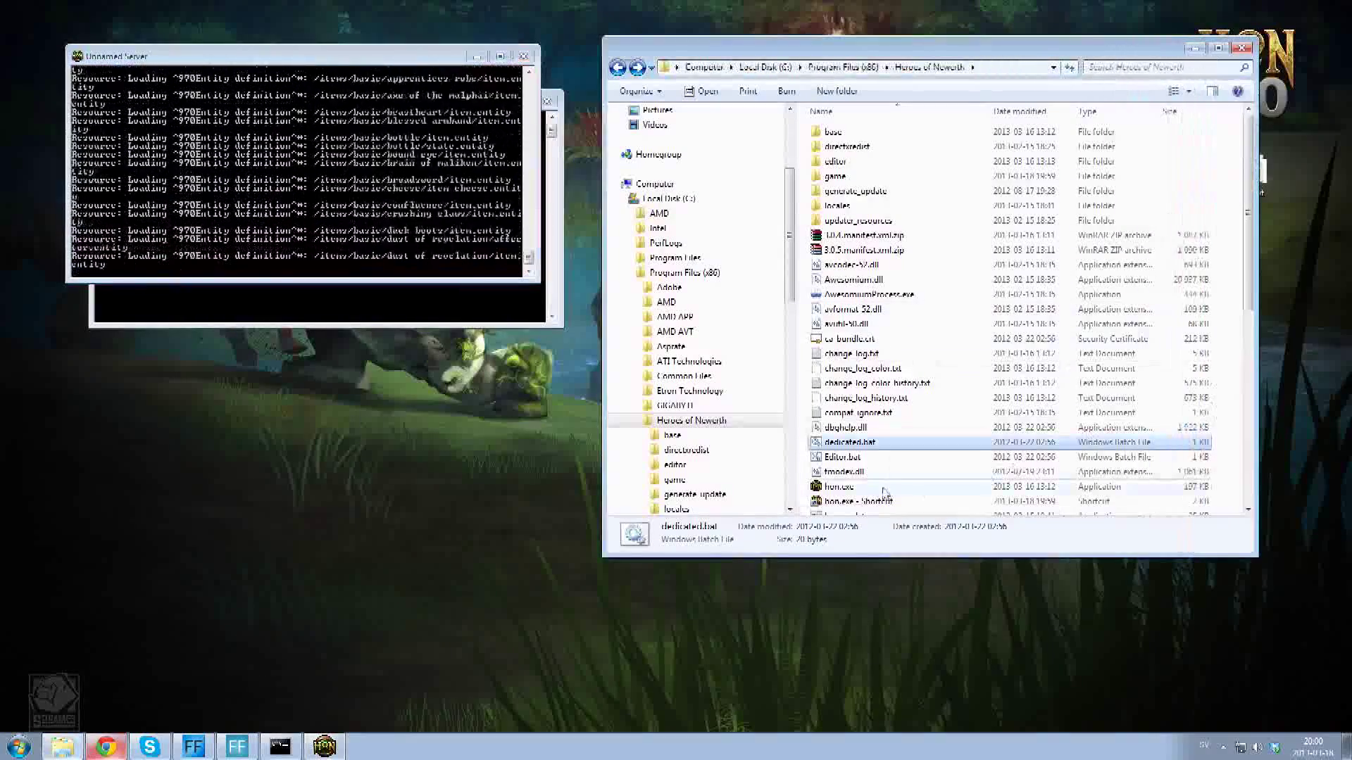
left_click(840, 486)
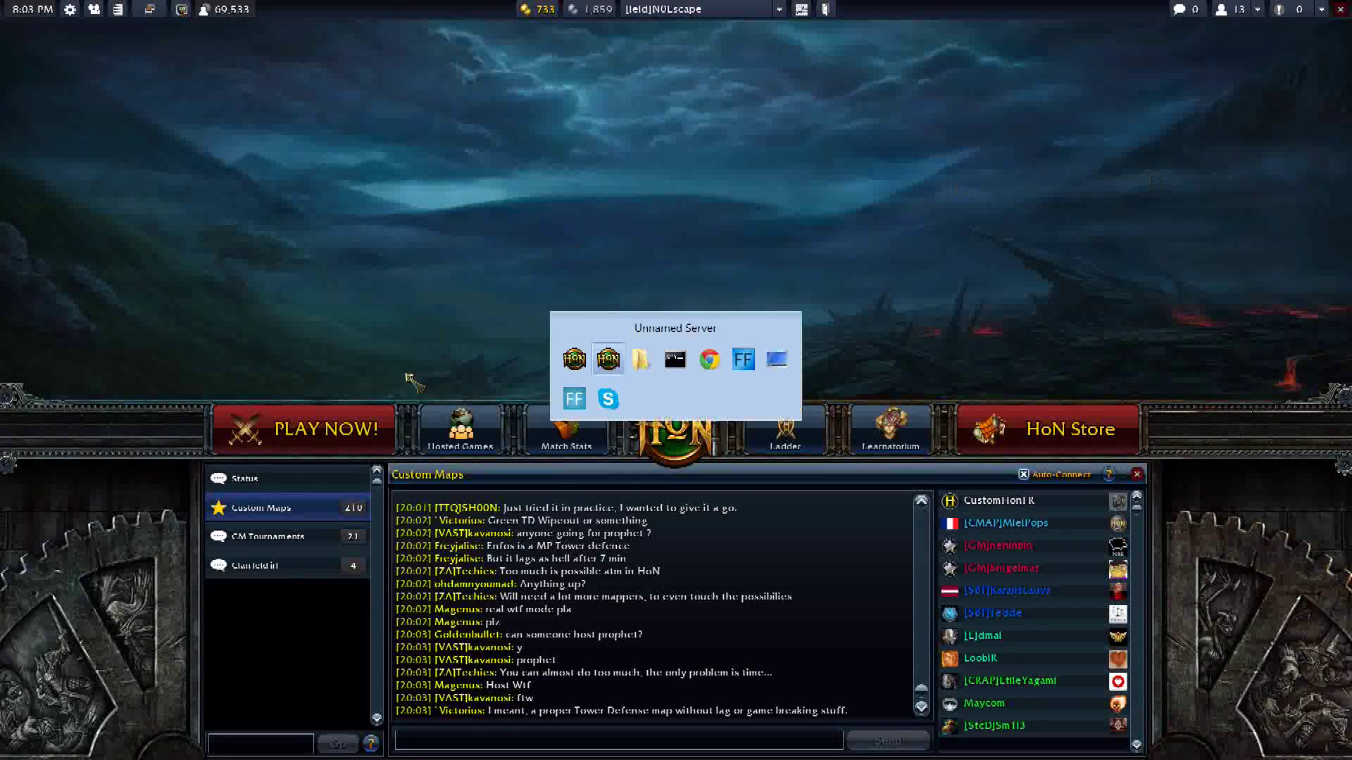
Minimize the Unnamed Server console and open the HoN developer console with Ctrl+F8
left_click(595, 364)
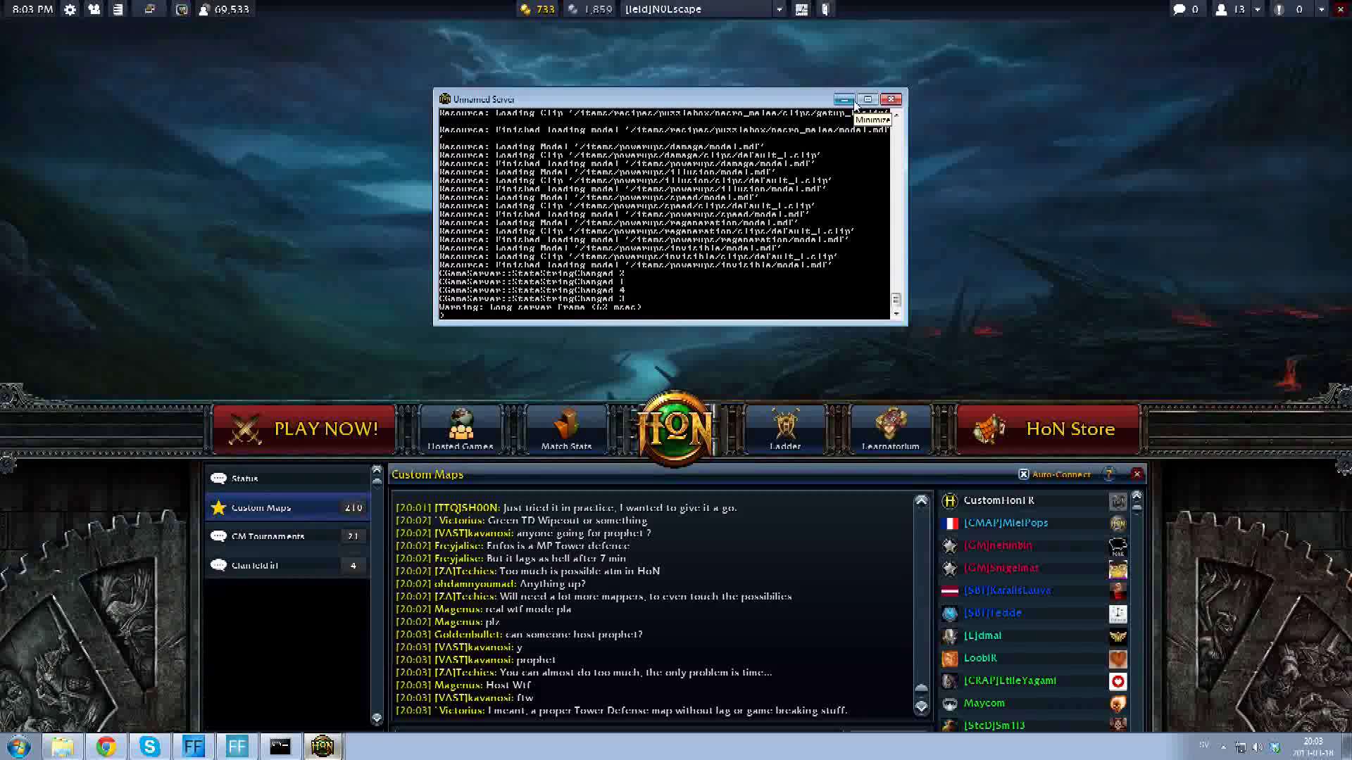
left_click(844, 100)
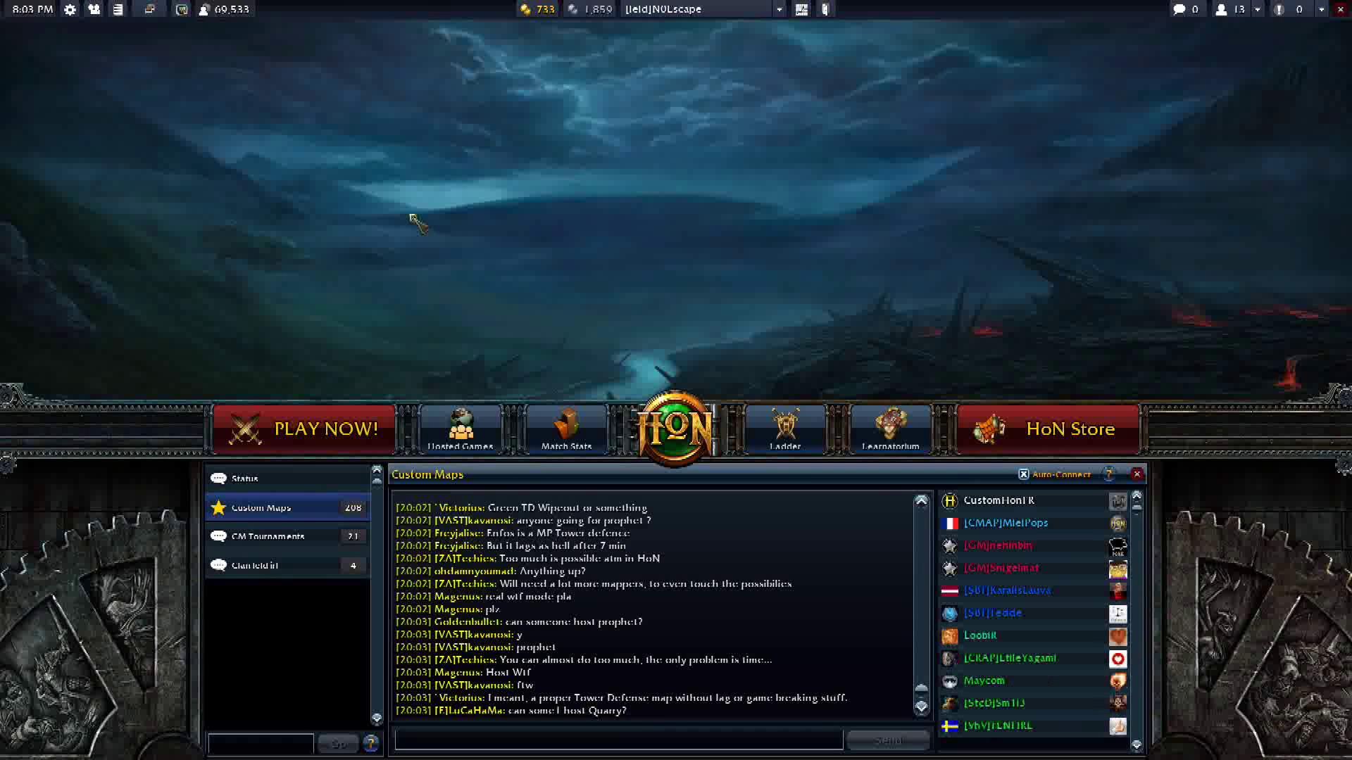
key("ctrl+F8")
Connect the client to the local server with connect 127.0.0.1
key("Up")
key("Up")
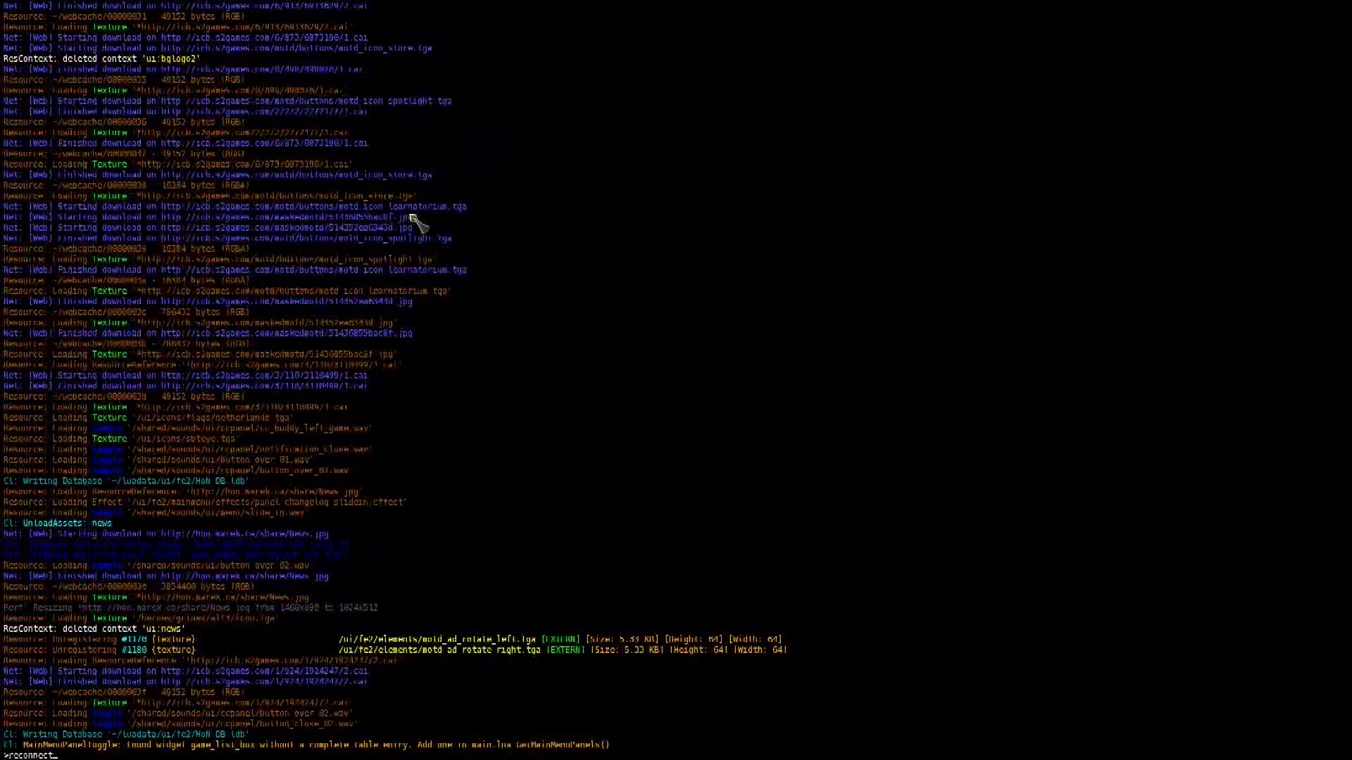
key("Up")
key("Up")
key("Return")
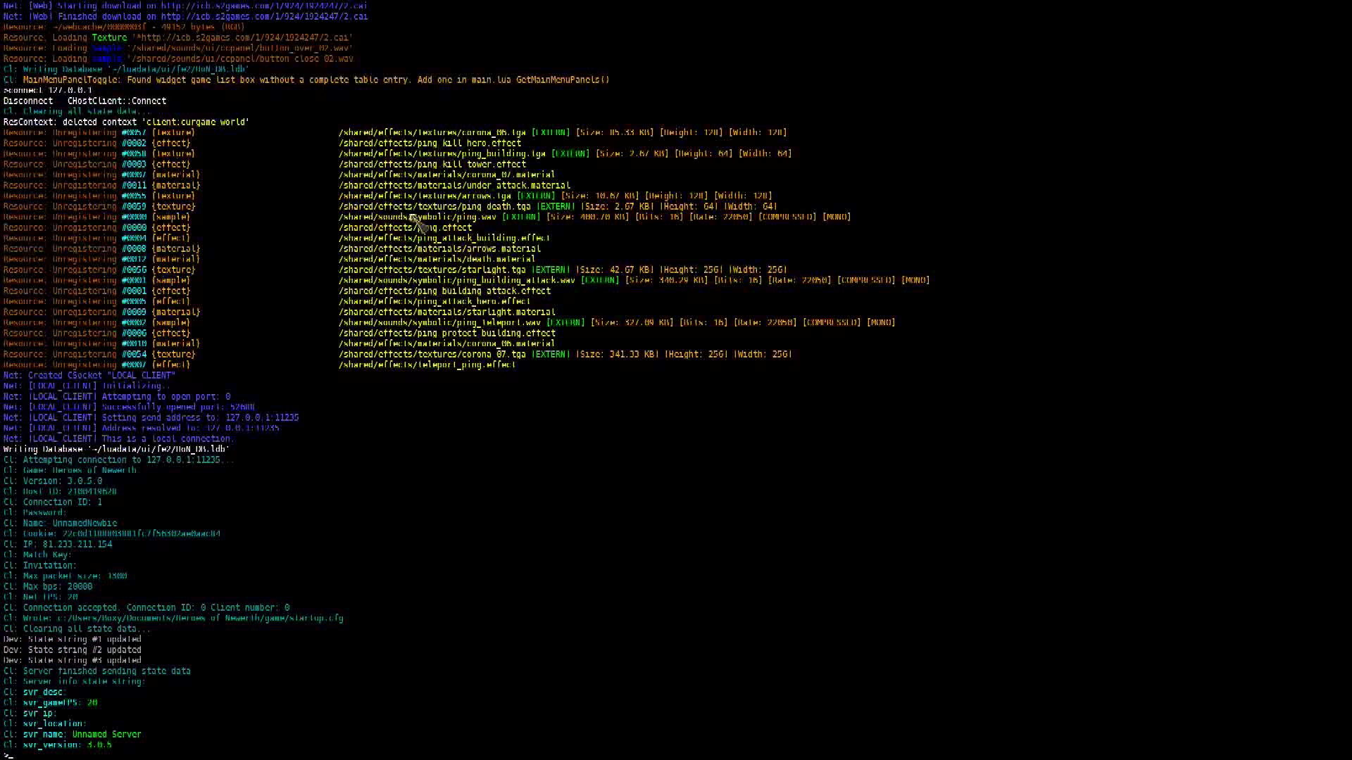
Start a local automatic "N0Escape's Game" on map realwtf, banning draft, 10 spectators, 2 referees
key("Up")
key("BackSpace")
key("BackSpace")
key("BackSpace")
type("startgame local automatic \"N0Escape's Game\" \"map:realwtf\" spectators:10 referees:2 teamsize:5 mode:banningdraft norespawntimer:true")
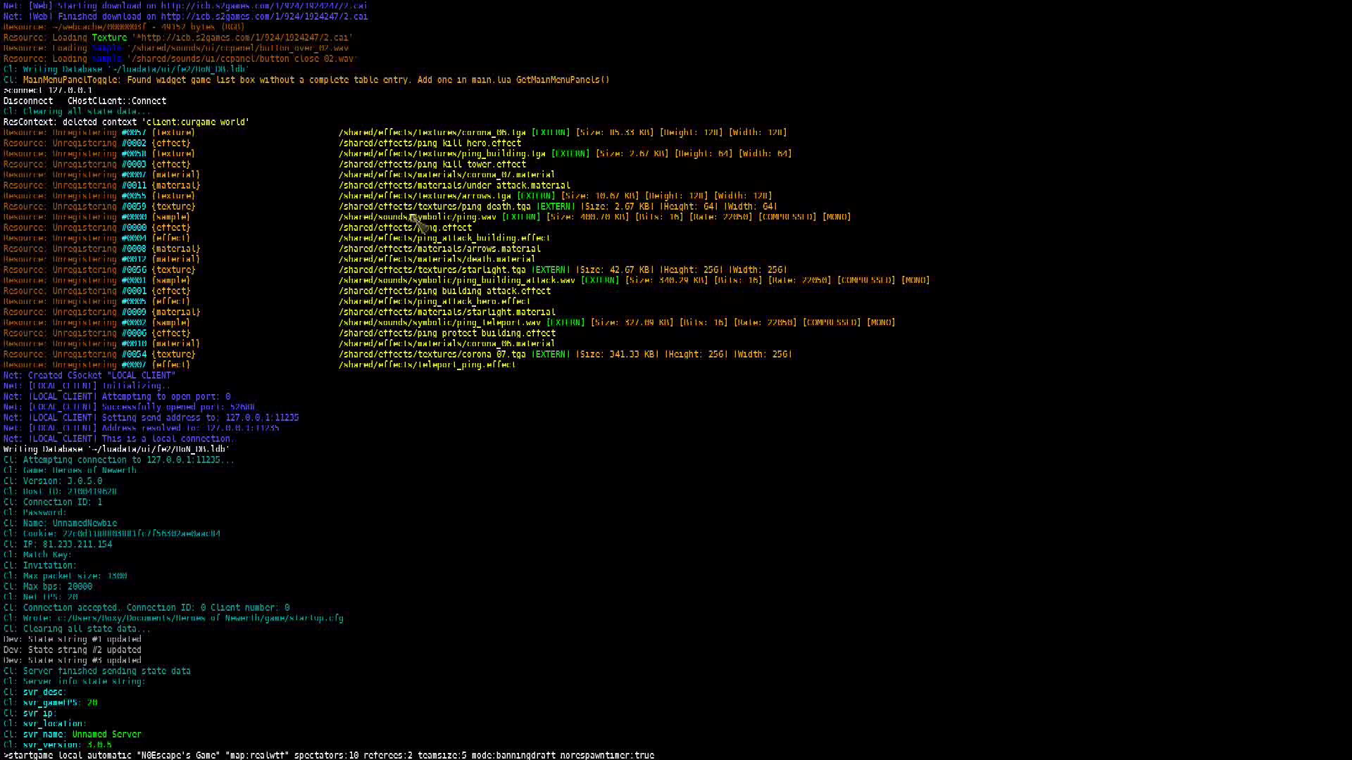
key("Return")
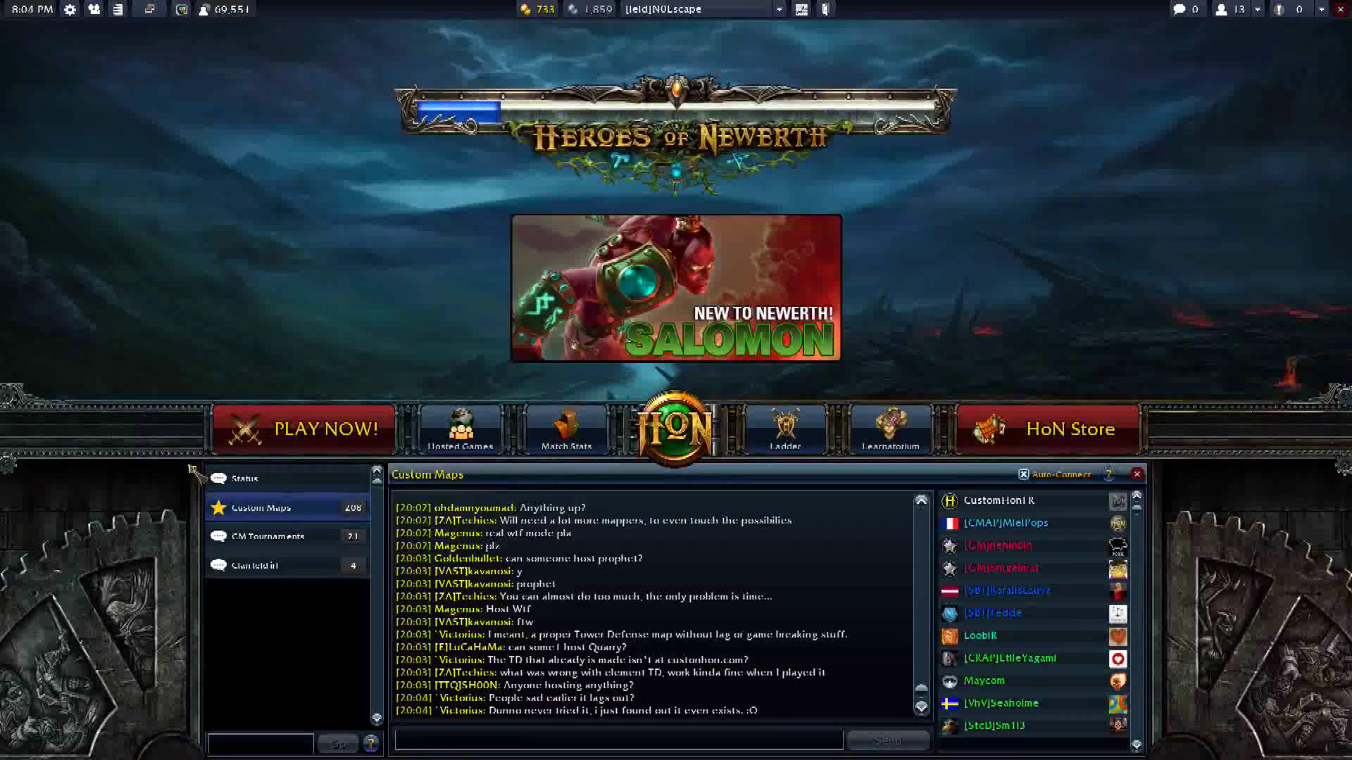
Minimize the server console to reveal the Banning Draft lobby, then bring Chrome's Downloads page forward
key("alt+Tab")
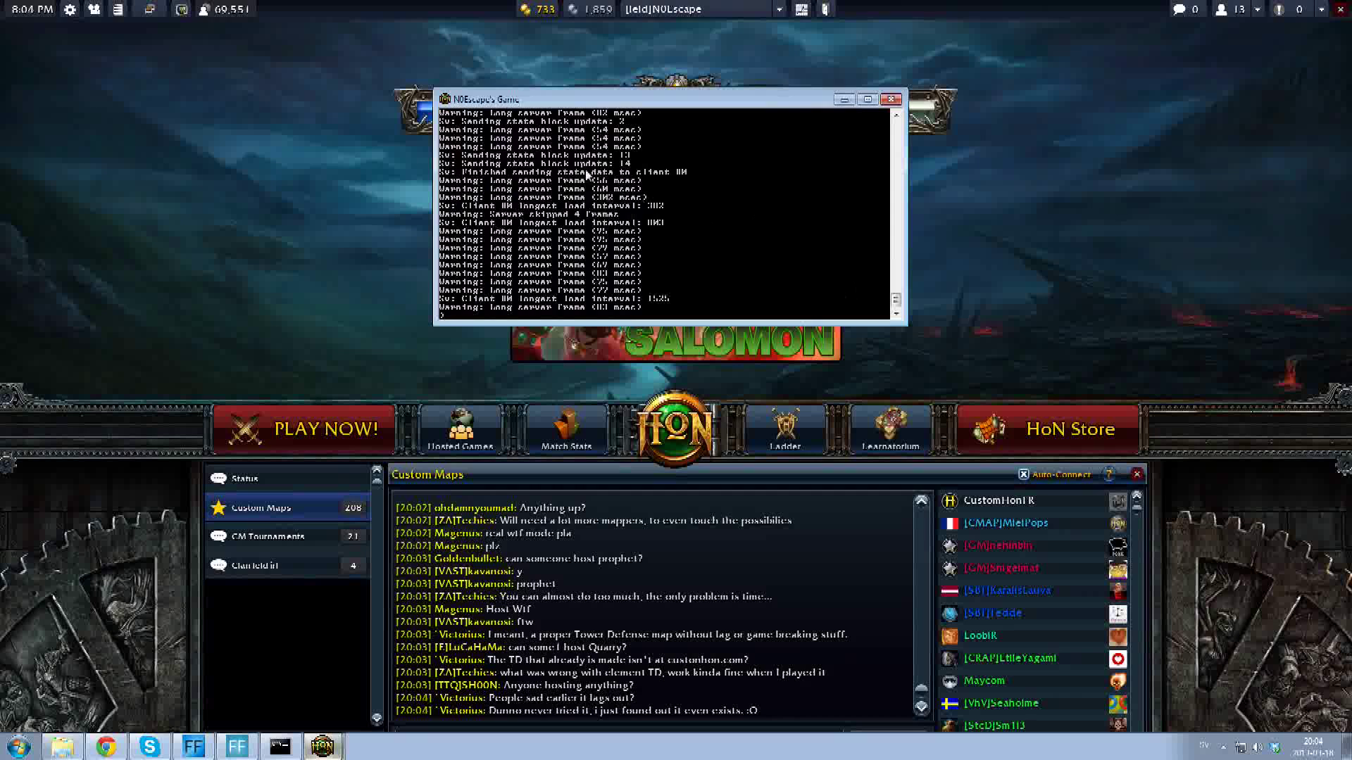
left_click(844, 99)
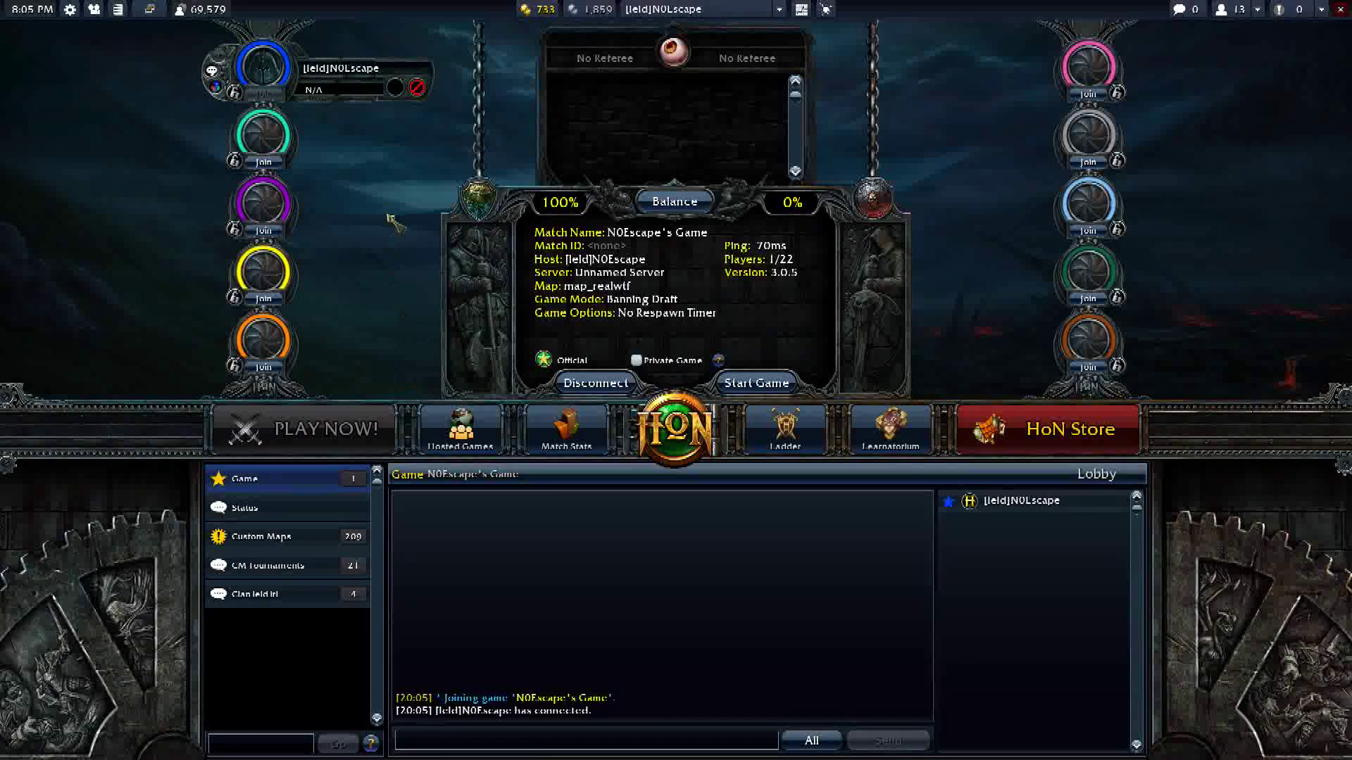
key("alt+Tab")
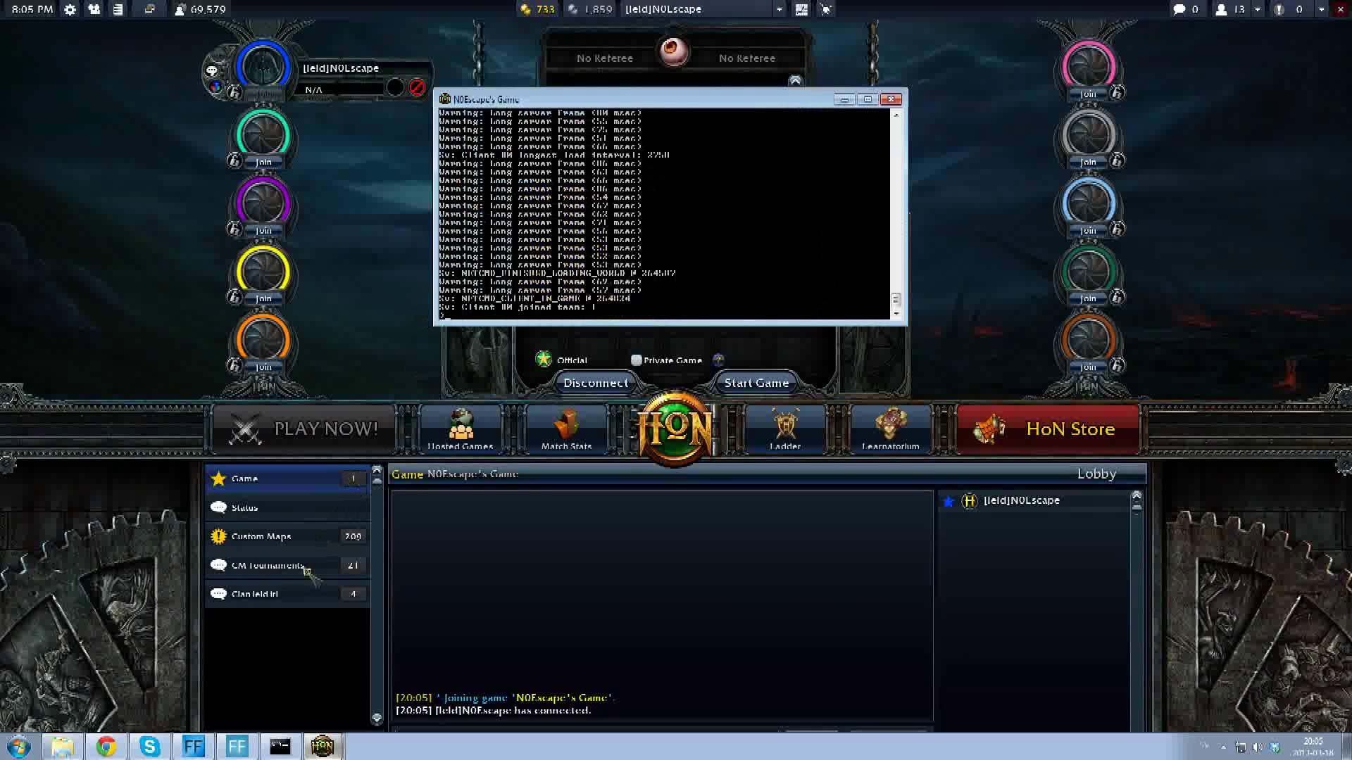
left_click(124, 754)
Download the Custom UI file resourcesCustomUI.s2z in Chrome
scroll(338, 262, "up", 5)
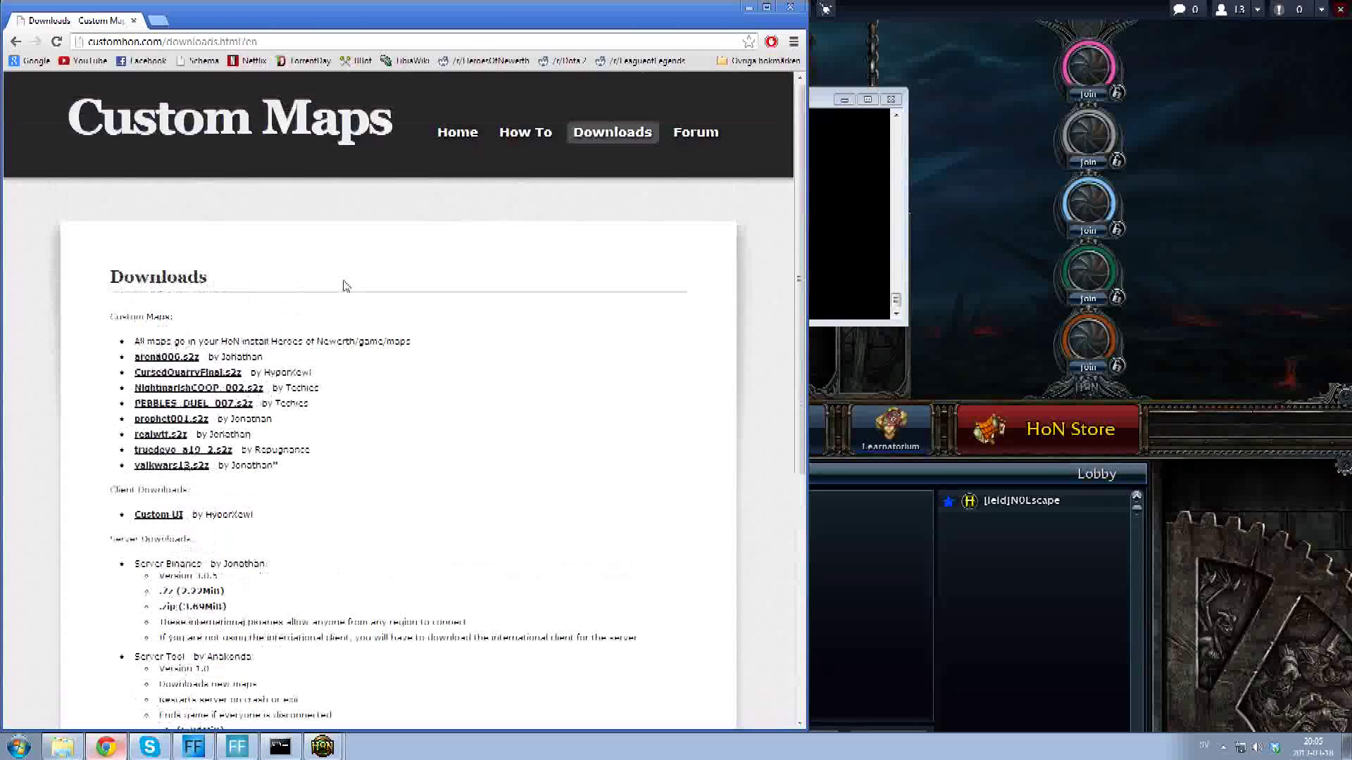
scroll(455, 338, "down", 3)
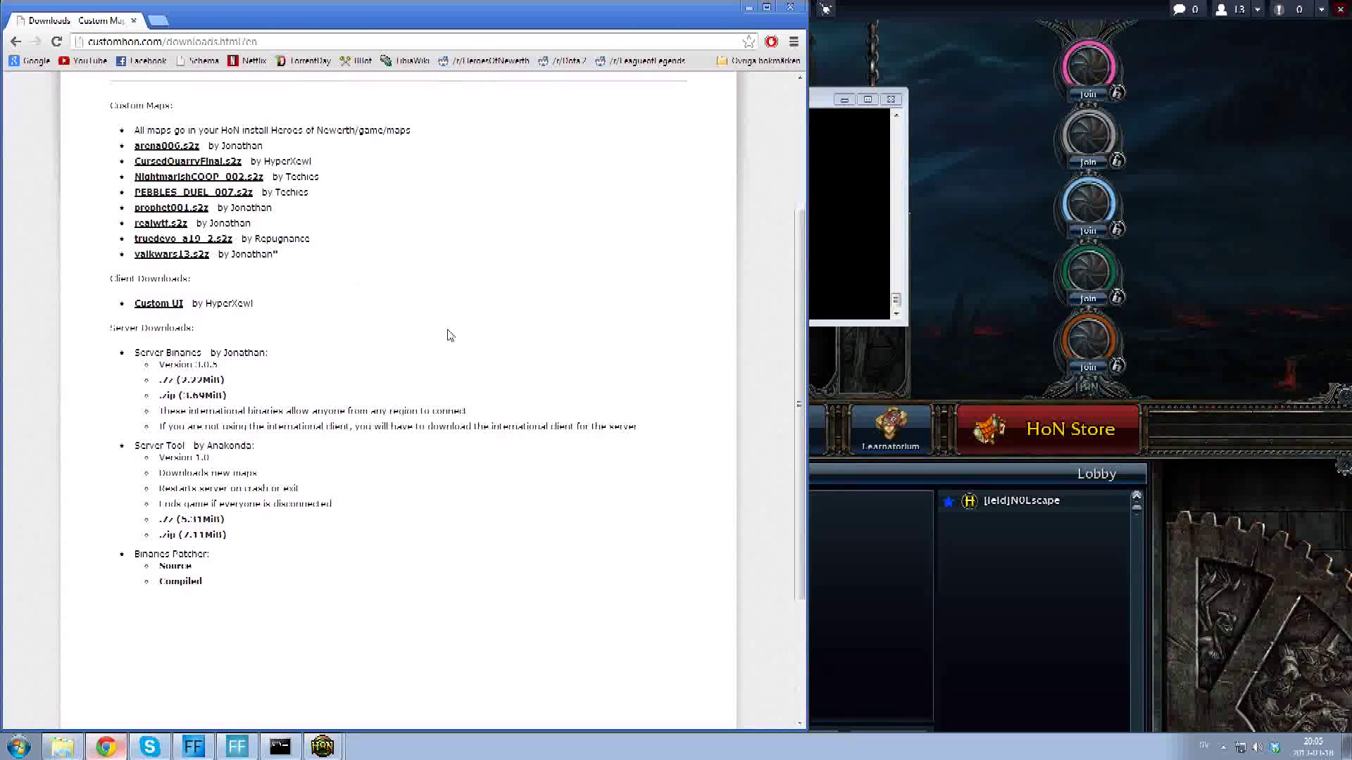
left_click(160, 304)
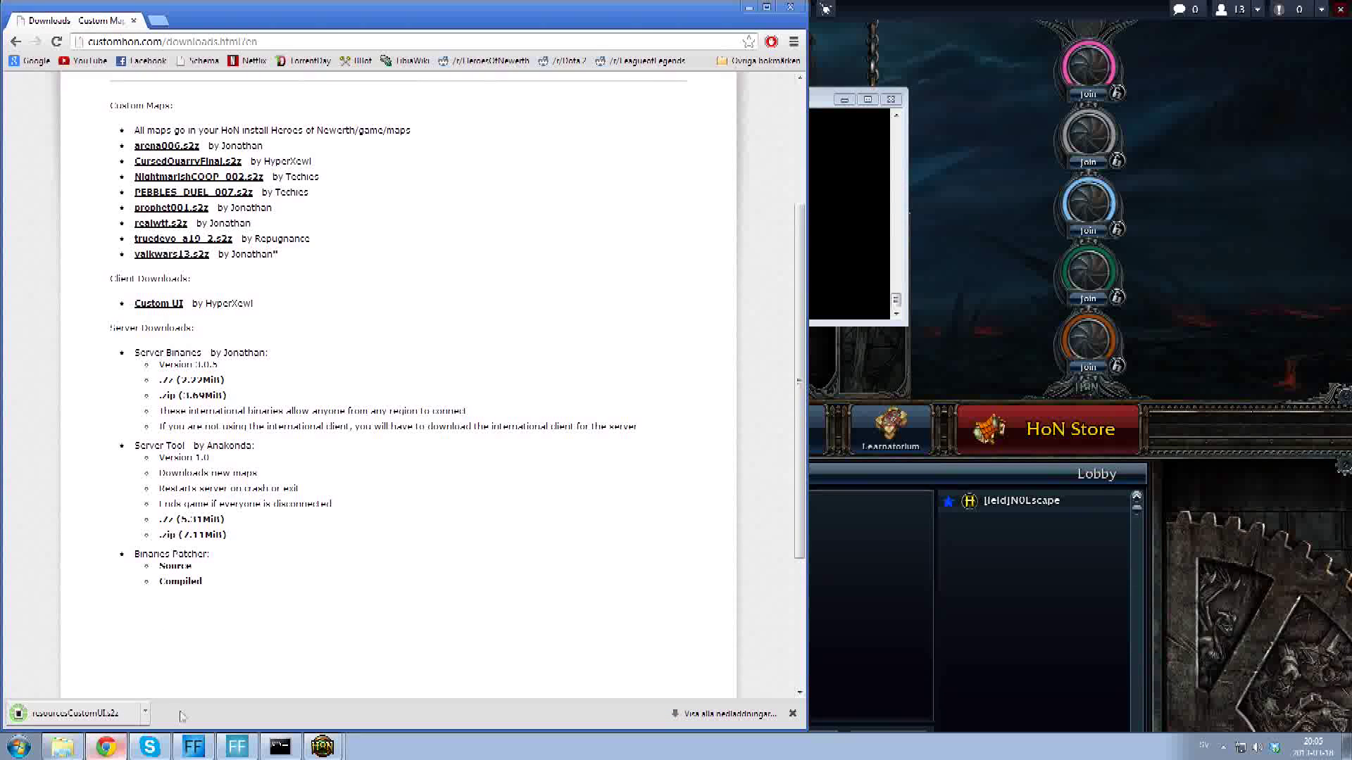
Show resourcesCustomUI.s2z in its Downloads folder in Windows Explorer
left_click(147, 713)
left_click(189, 678)
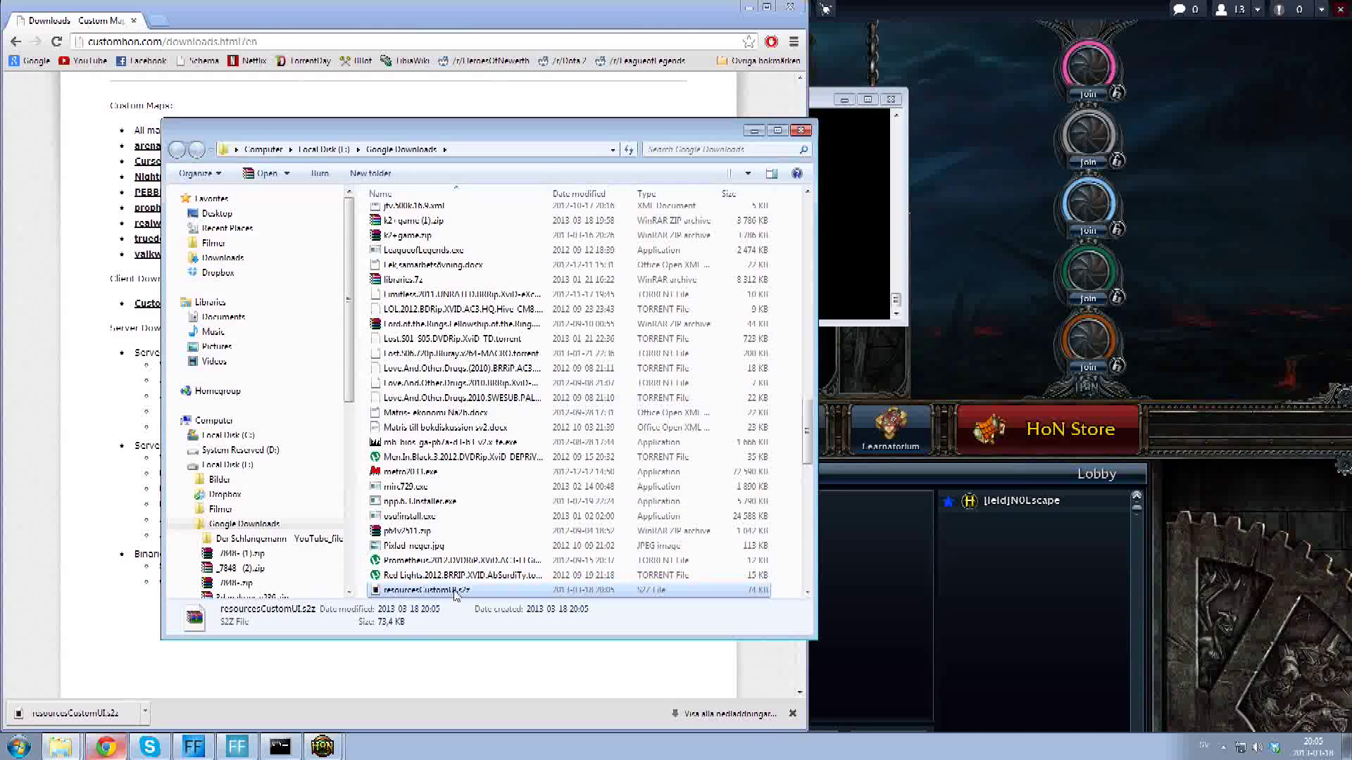
right_click(454, 592)
Cut resourcesCustomUI.s2z and browse to C:\Program Files (x86)\Heroes of Newerth\game
left_click(493, 491)
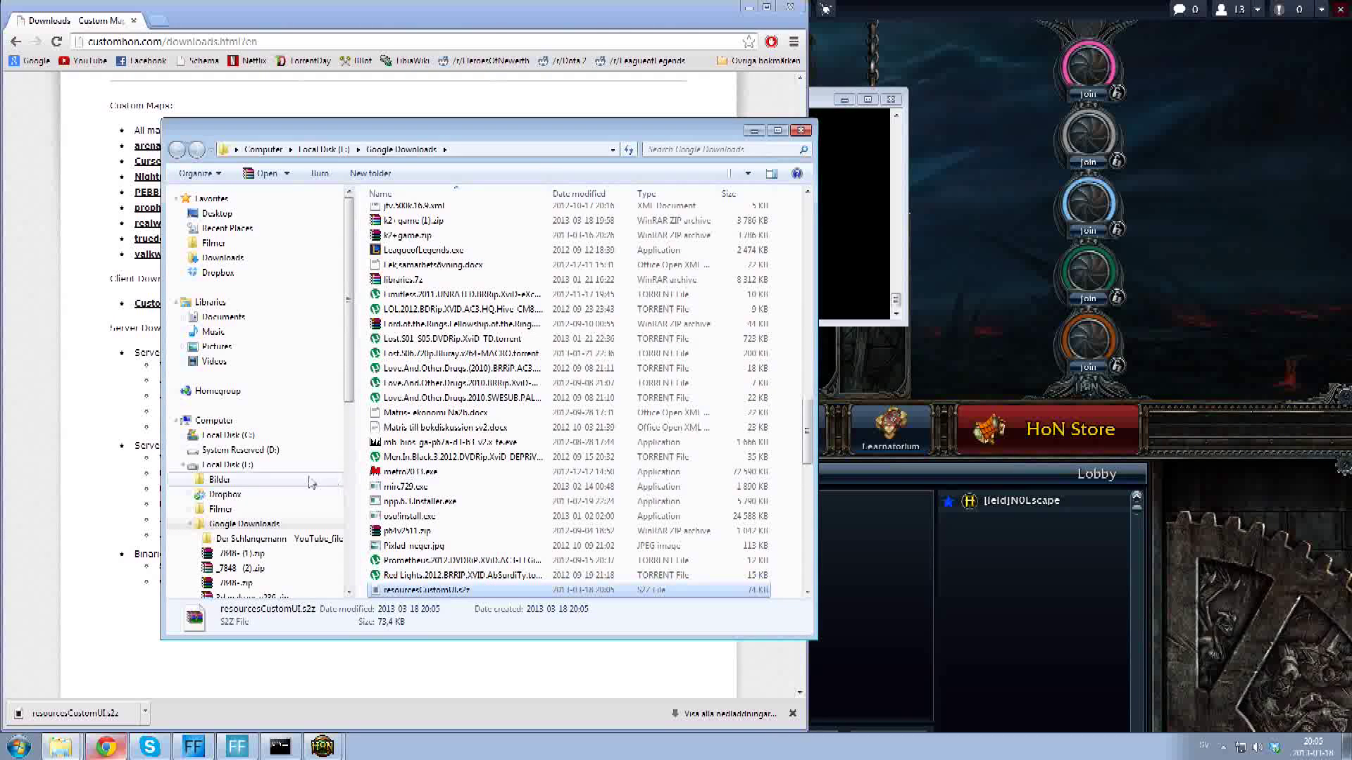
left_click(228, 435)
double_click(422, 273)
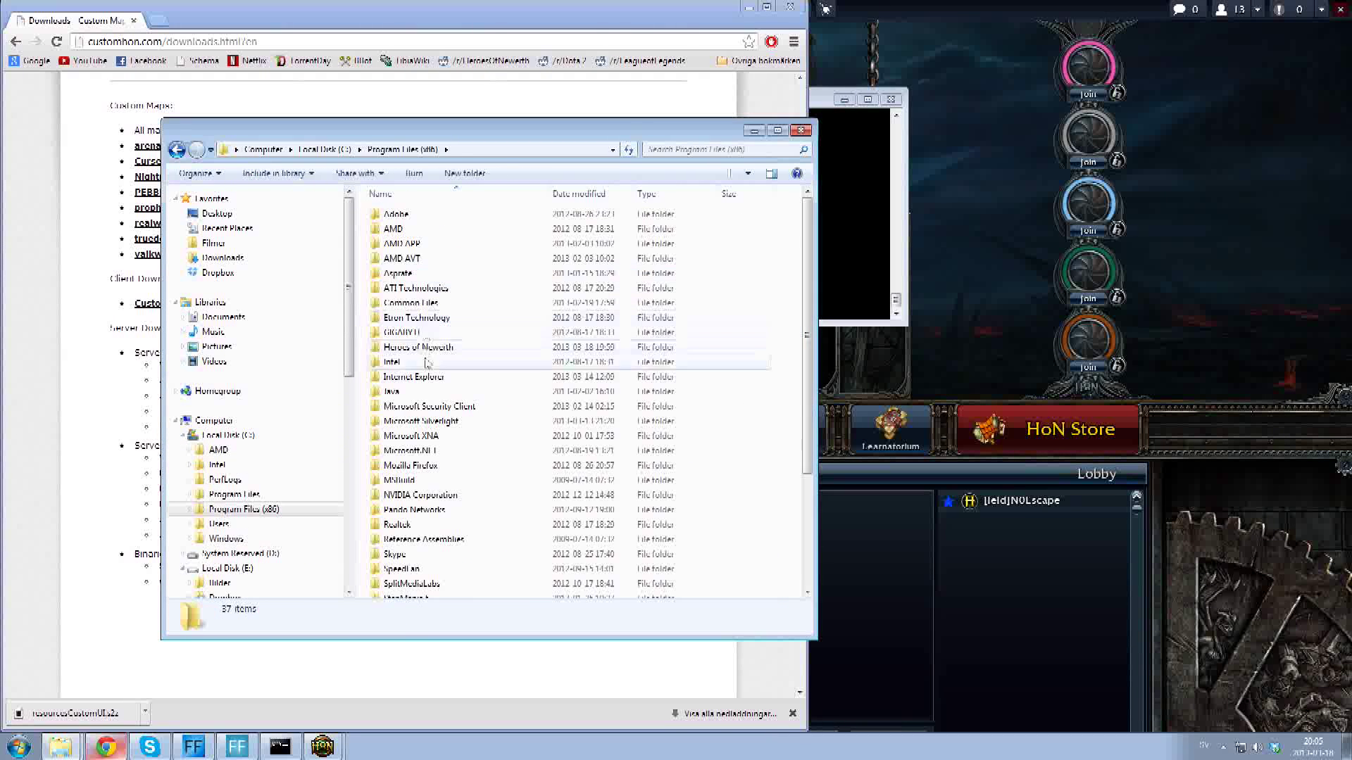
double_click(417, 349)
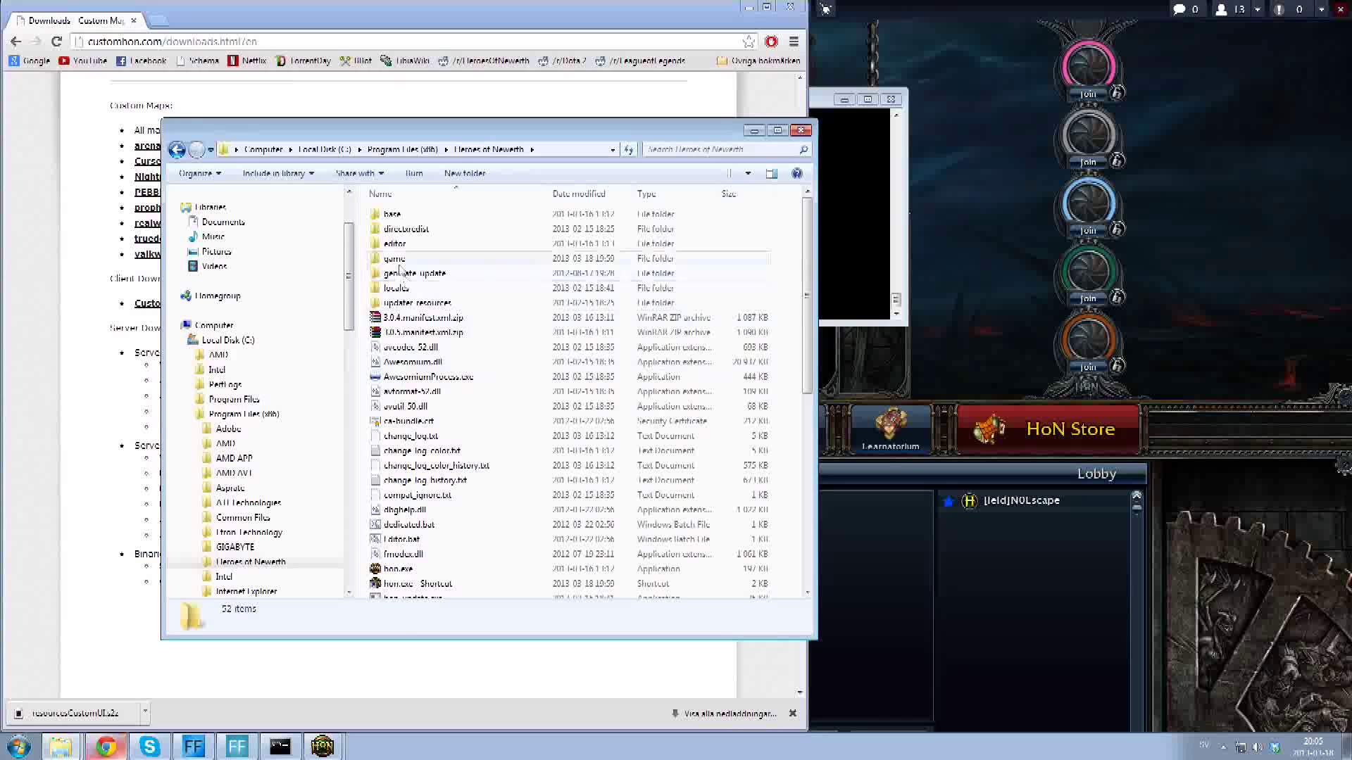
double_click(395, 259)
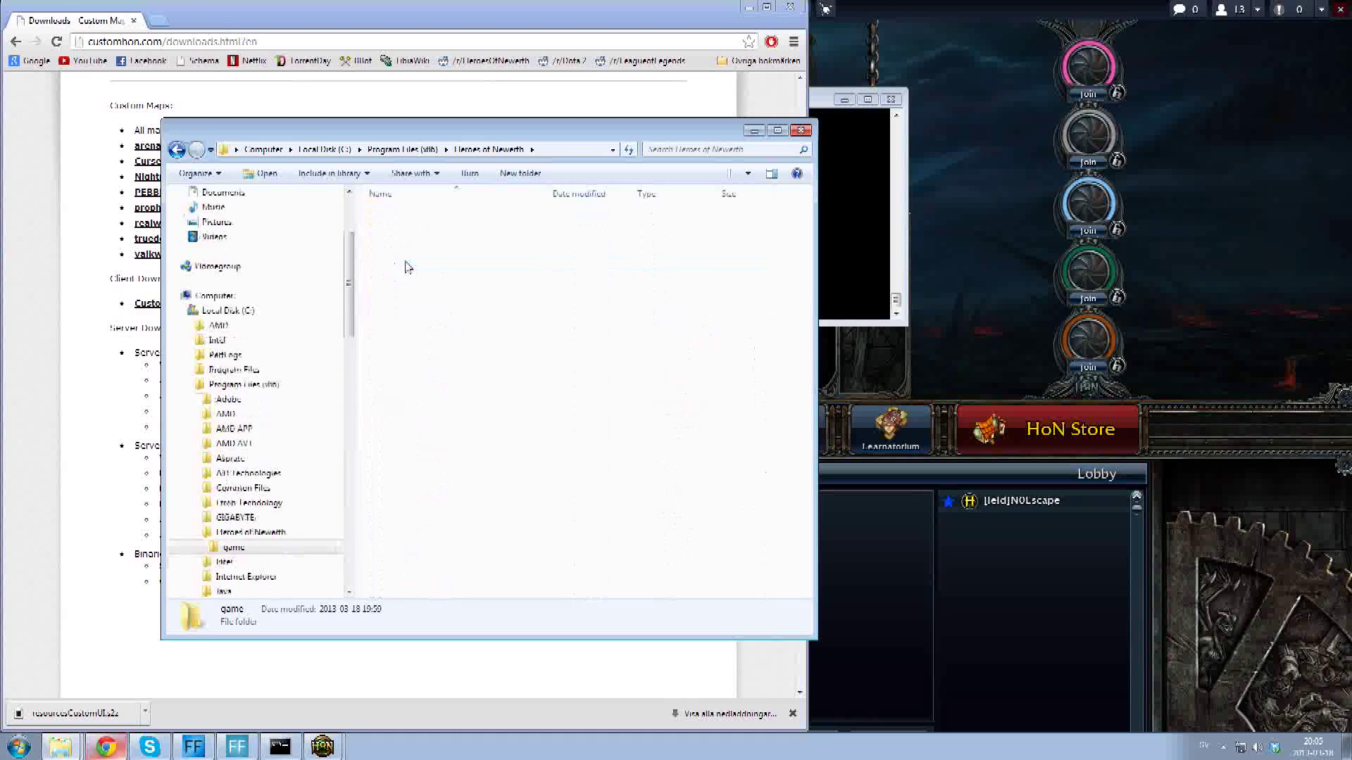
Paste the file into the game folder, replacing the old copy, and close Explorer
right_click(486, 399)
left_click(524, 514)
left_click(571, 323)
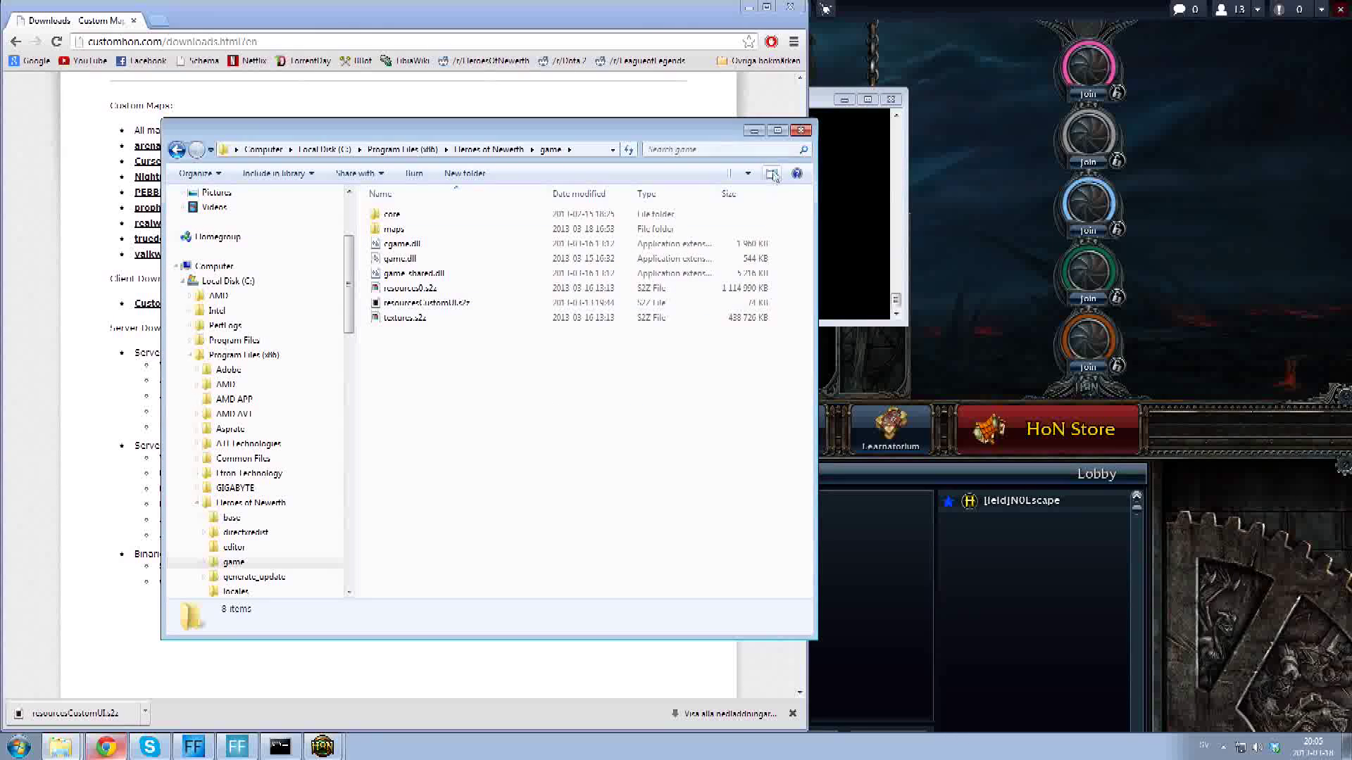
left_click(801, 130)
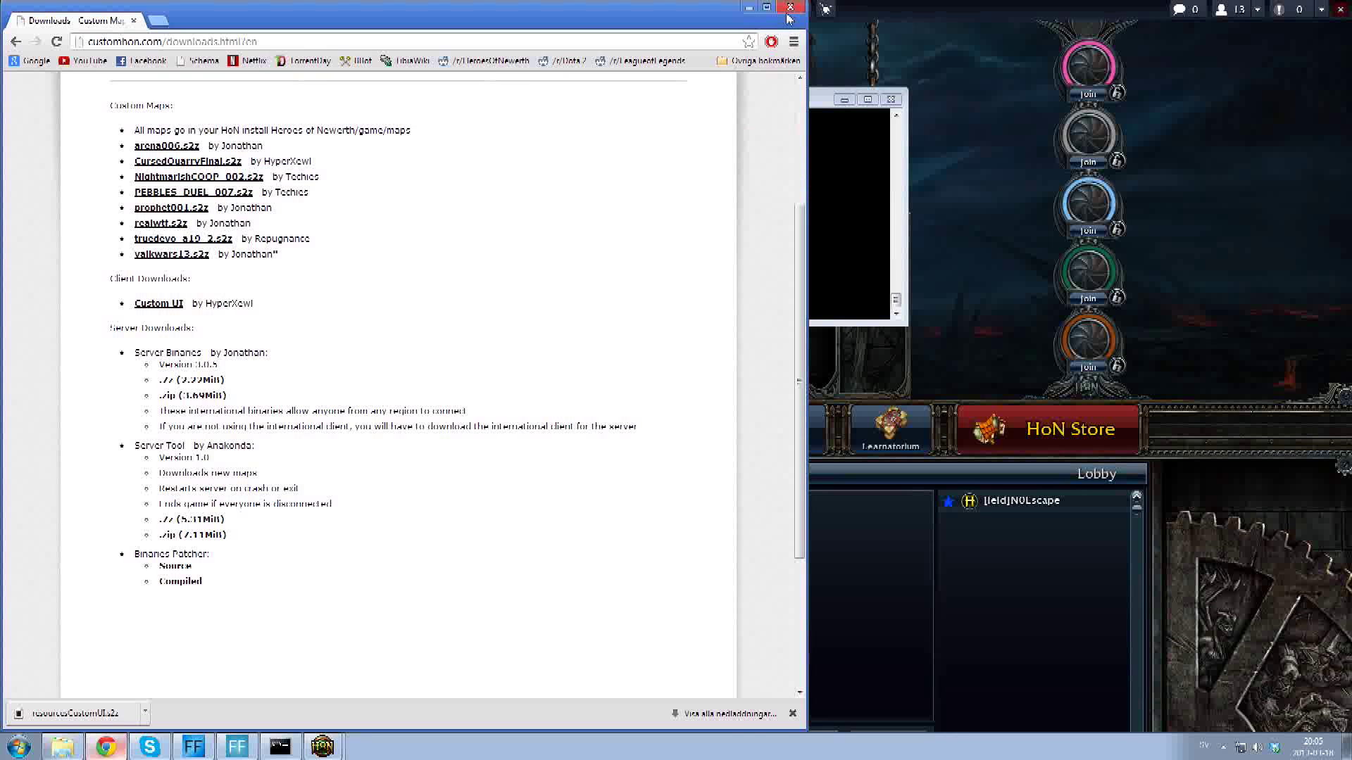
In the Custom HoN Games window, enter server IP 127.0.0.1 and game name Test
left_click(904, 34)
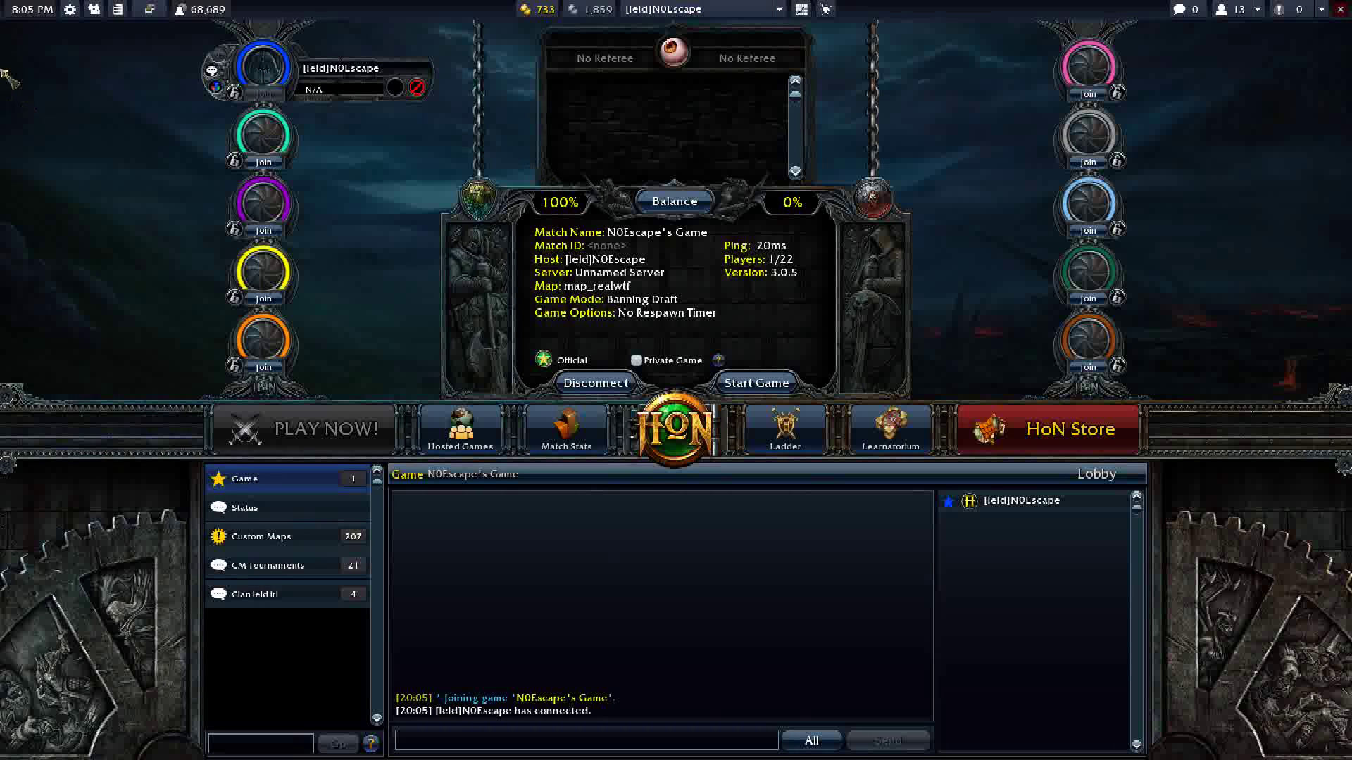
left_click(149, 9)
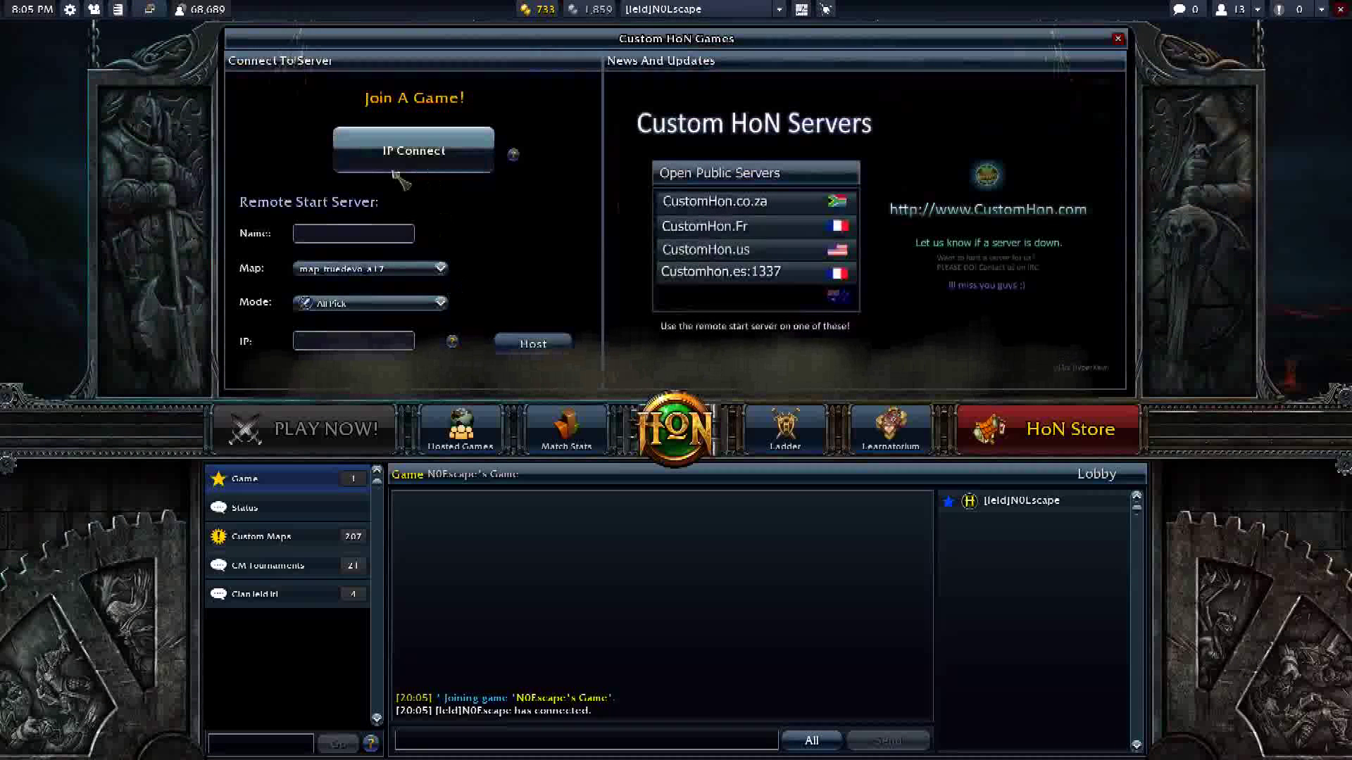
left_click(357, 340)
type("127.0.0.1")
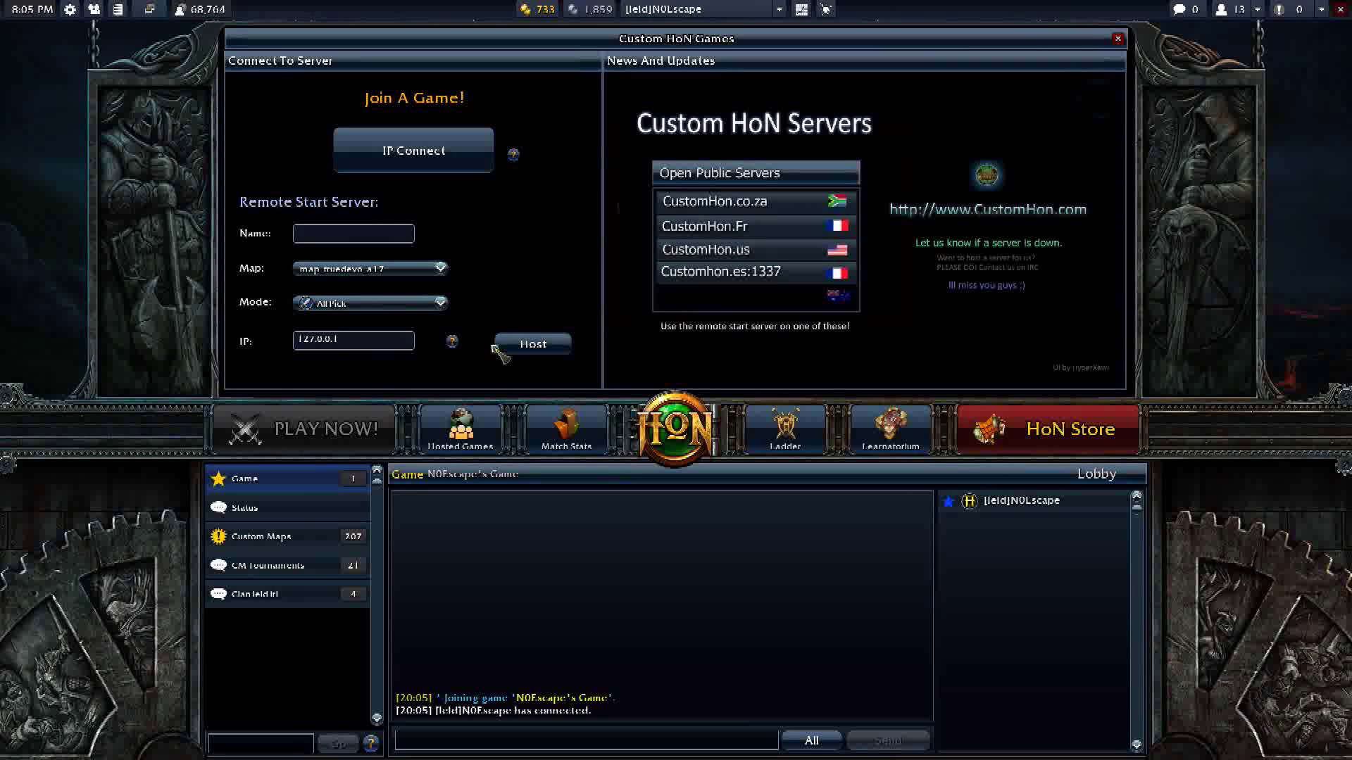
left_click(366, 234)
type("st")
Keep map truedevo a17 with All Pick and host the Test game
left_click(369, 268)
left_click(524, 257)
left_click(425, 268)
left_click(433, 270)
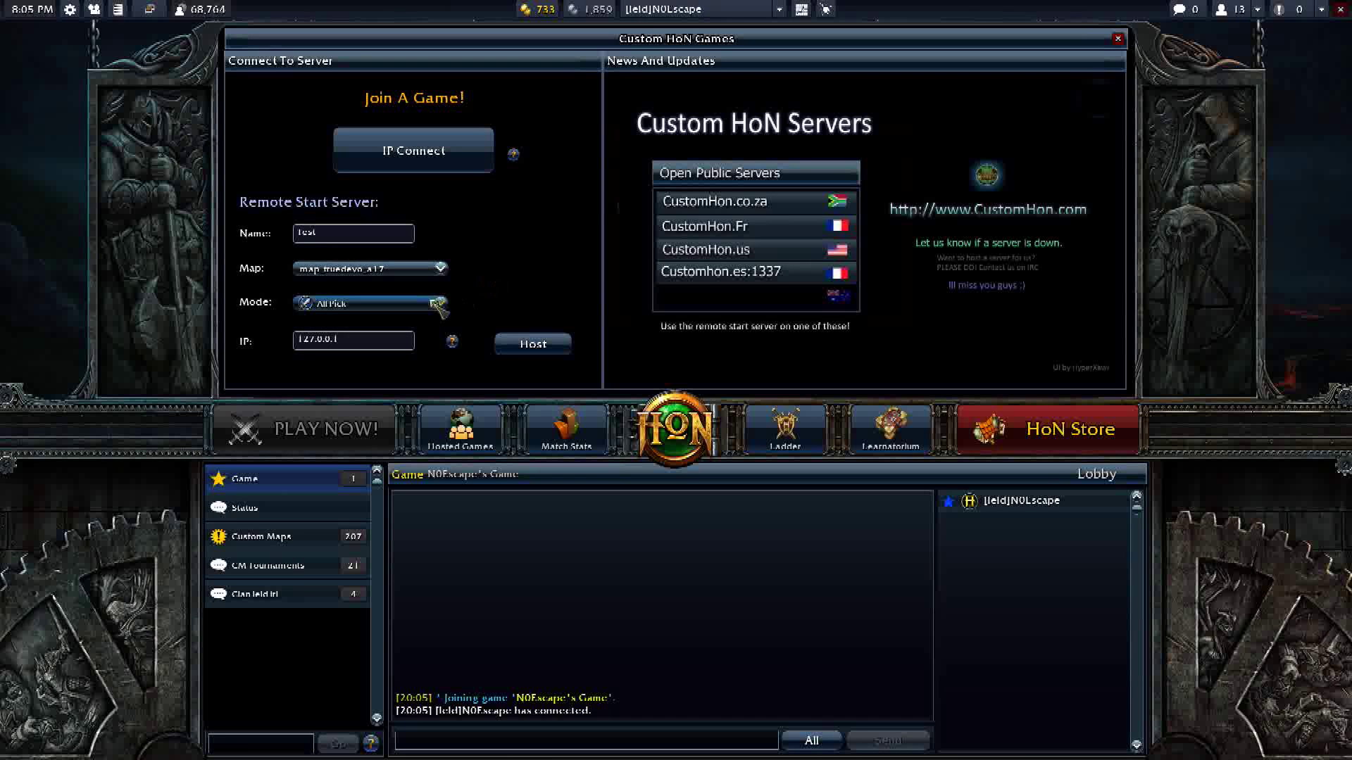
left_click(535, 345)
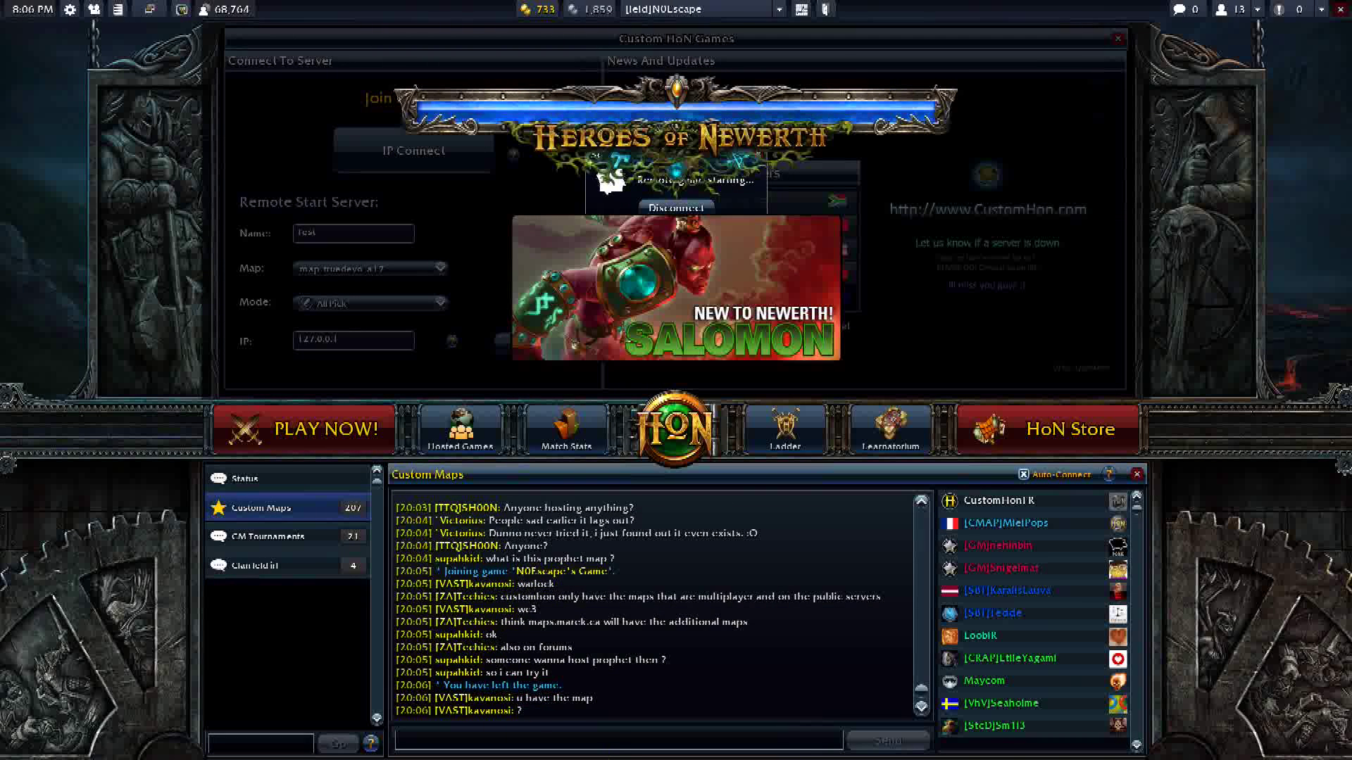
Close the Custom HoN Games window to reveal the Test lobby and switch chat to Custom Maps
key("alt+Tab")
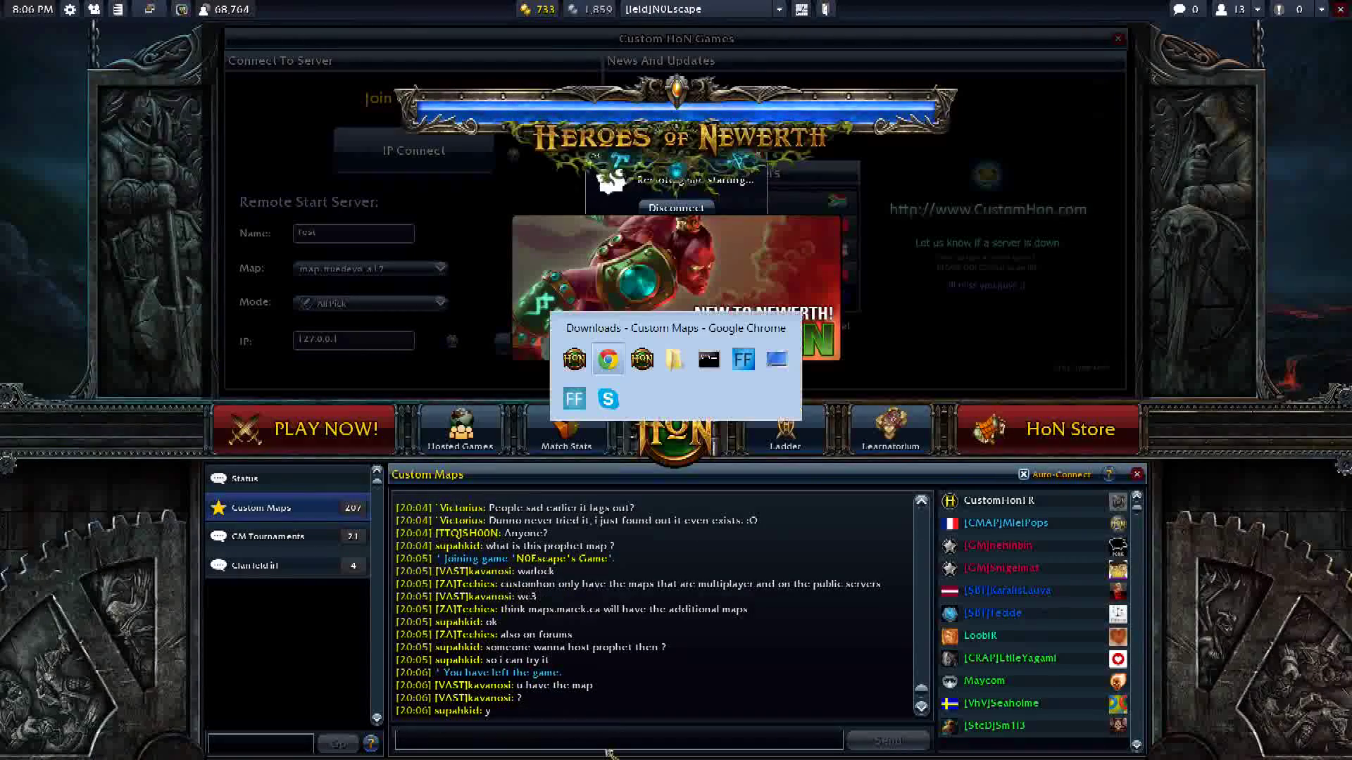
key("Tab")
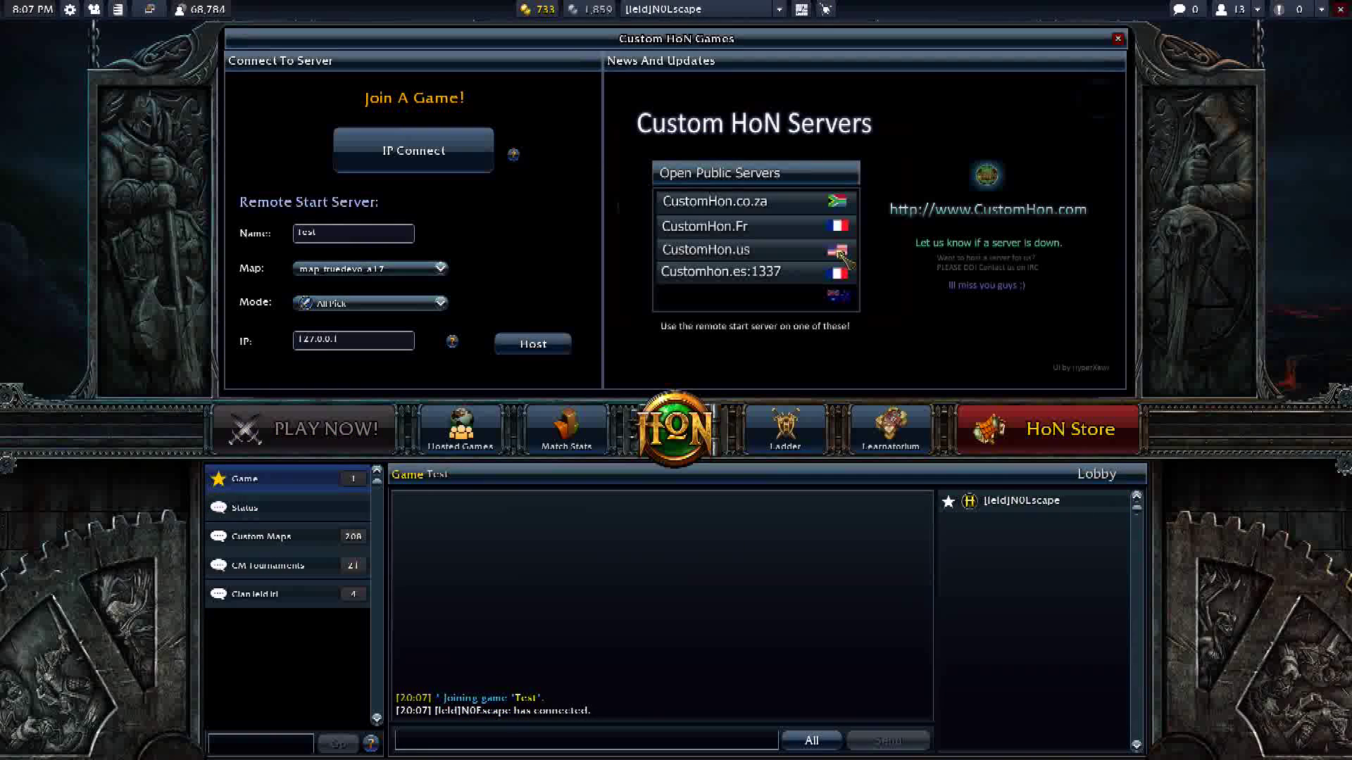
left_click(1118, 41)
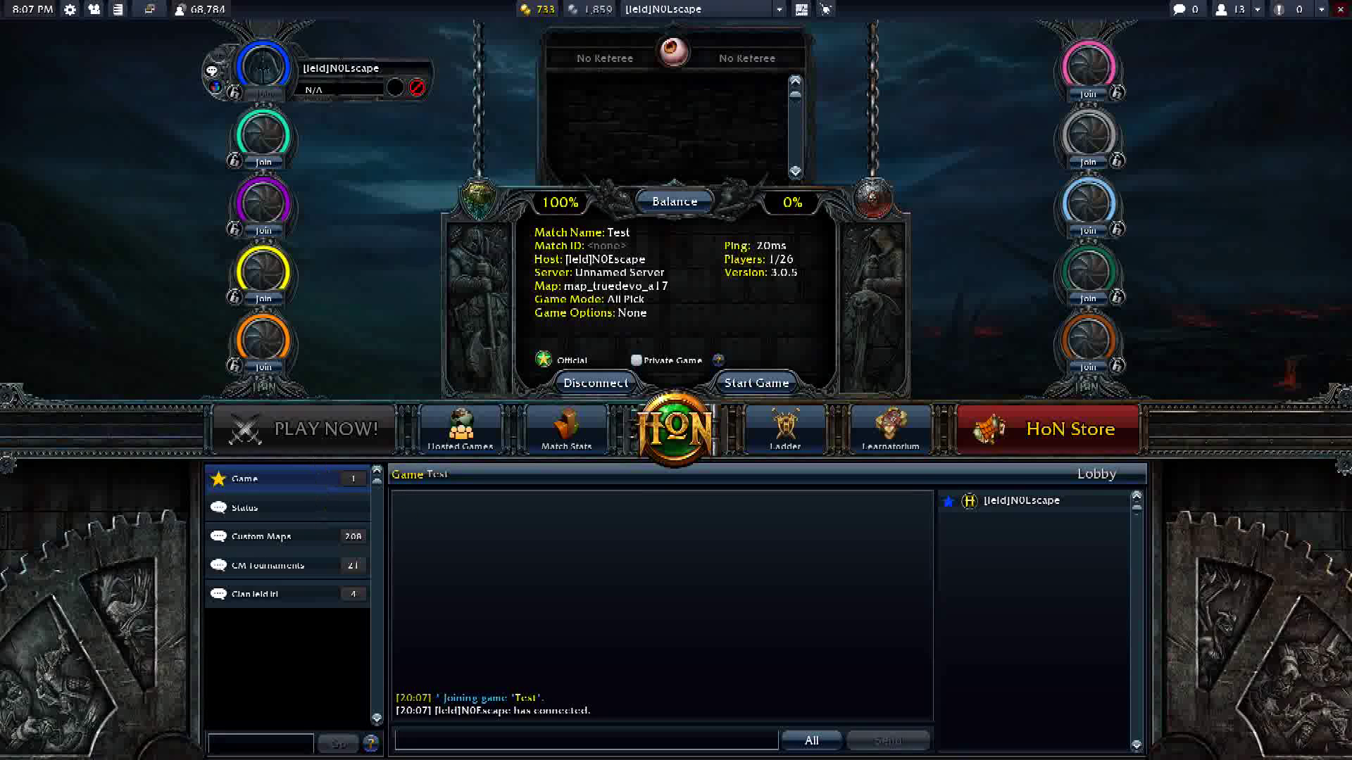
left_click(316, 538)
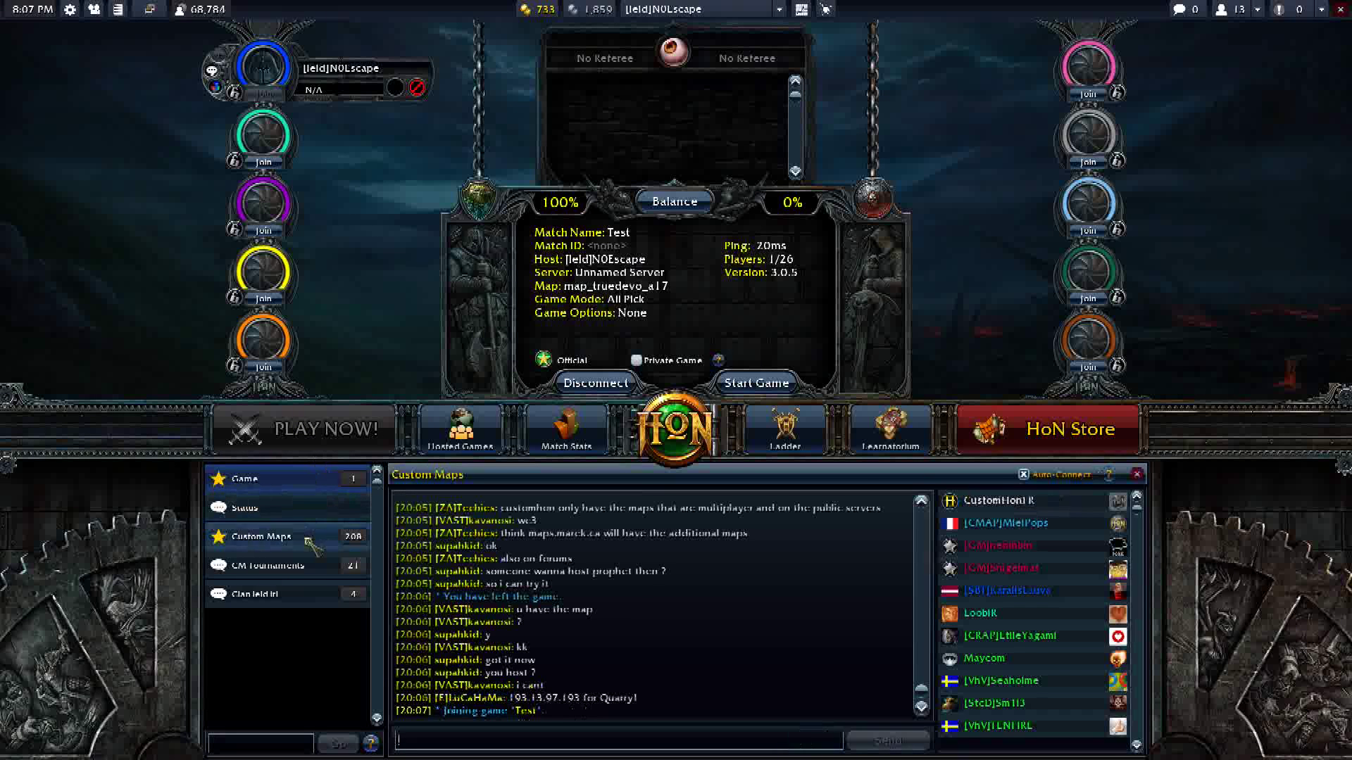
Type the unsent announcement '/h test' in Custom Maps chat, then switch to Chrome
left_click(571, 738)
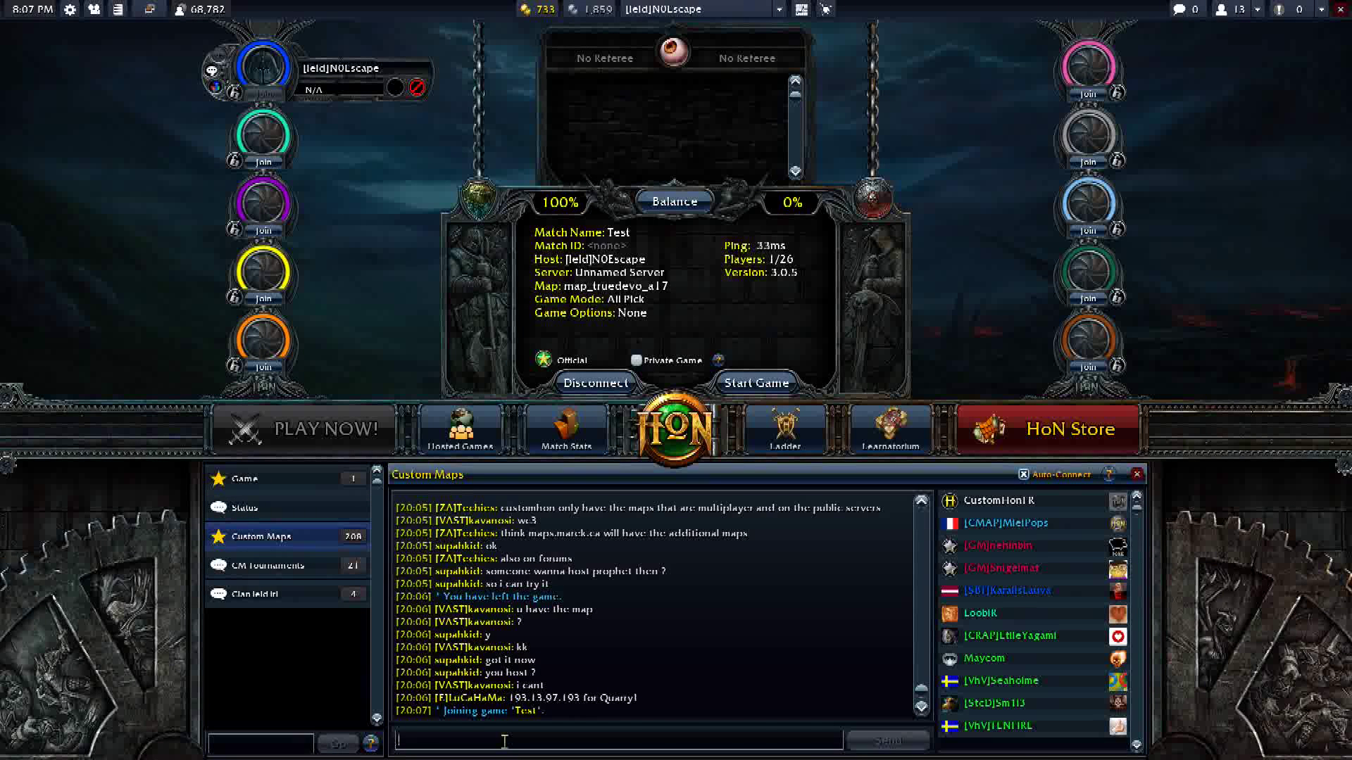
type("/h ")
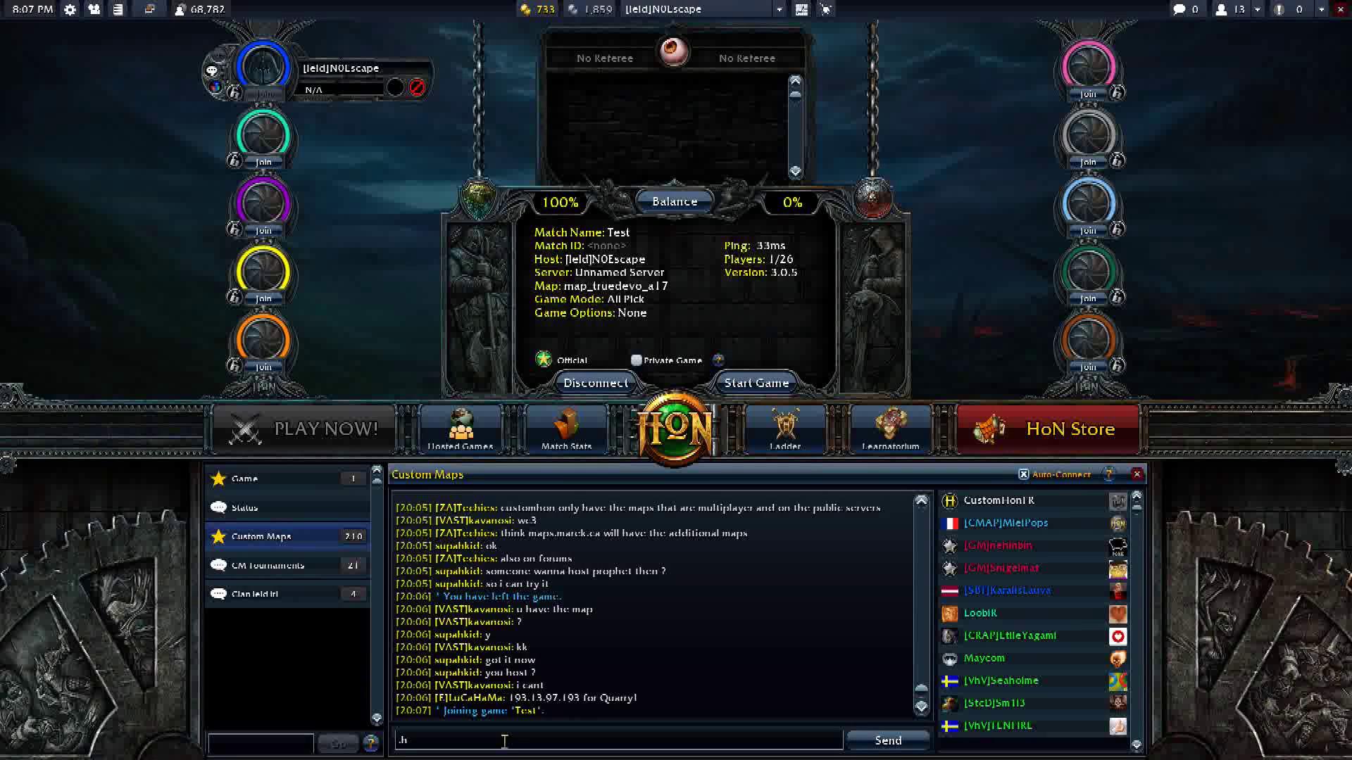
type("test")
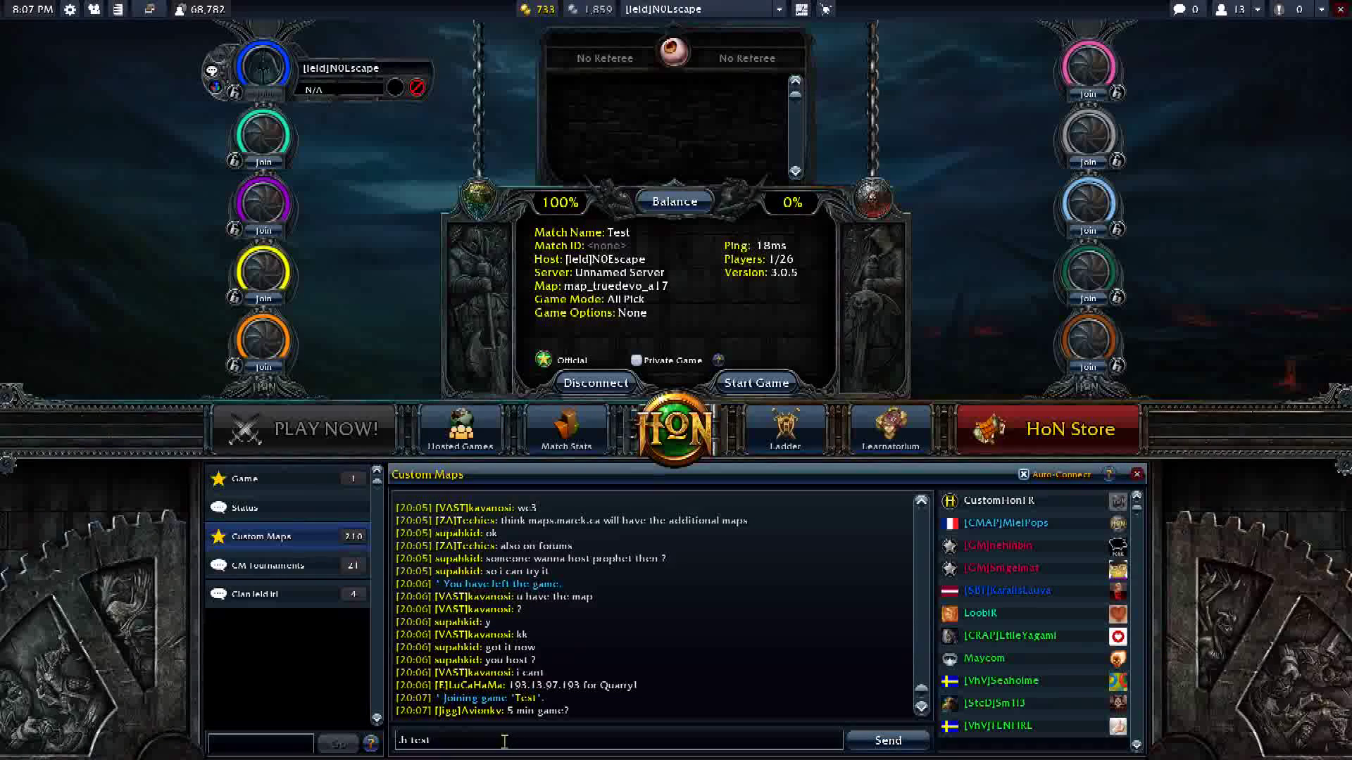
key("alt+Tab")
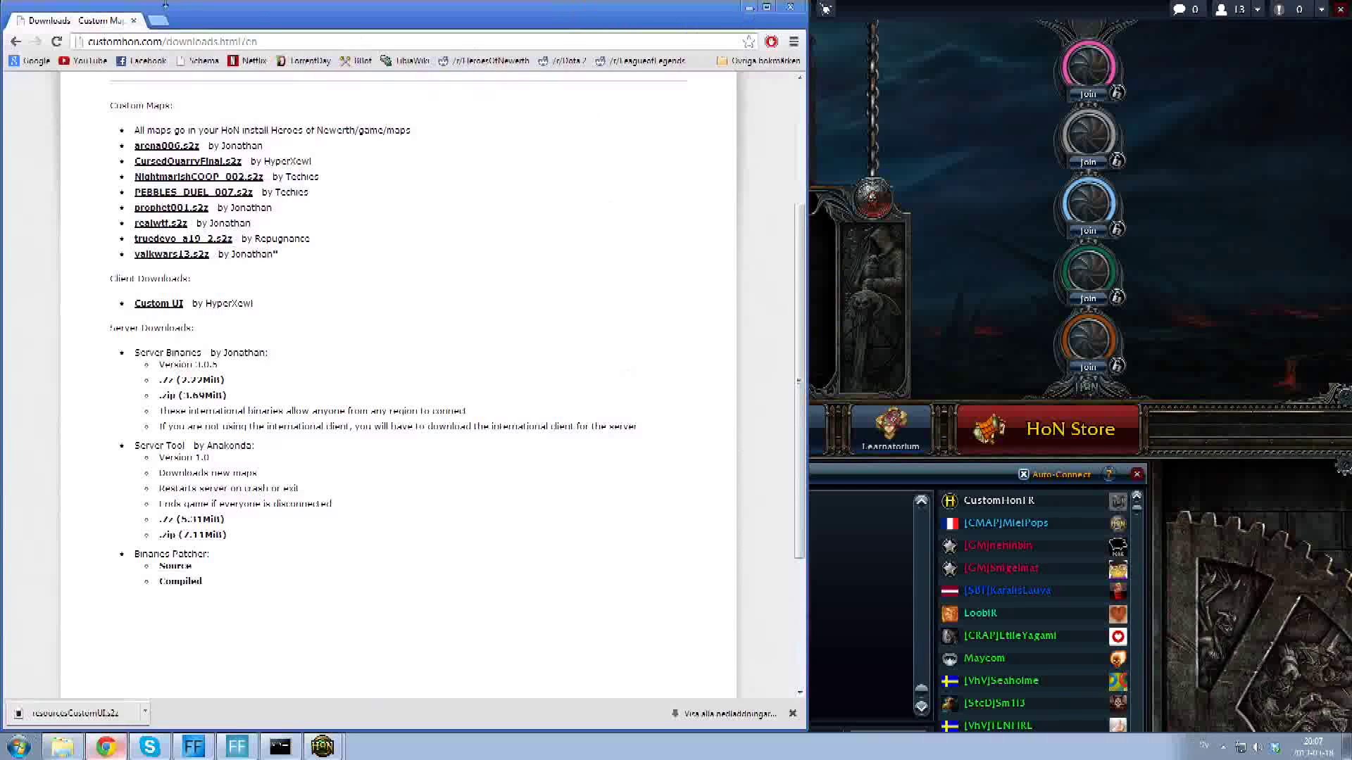
Copy the public IP address from whatsmyip.org in a new tab, then close that tab
left_click(159, 20)
type("whatsmyip.org")
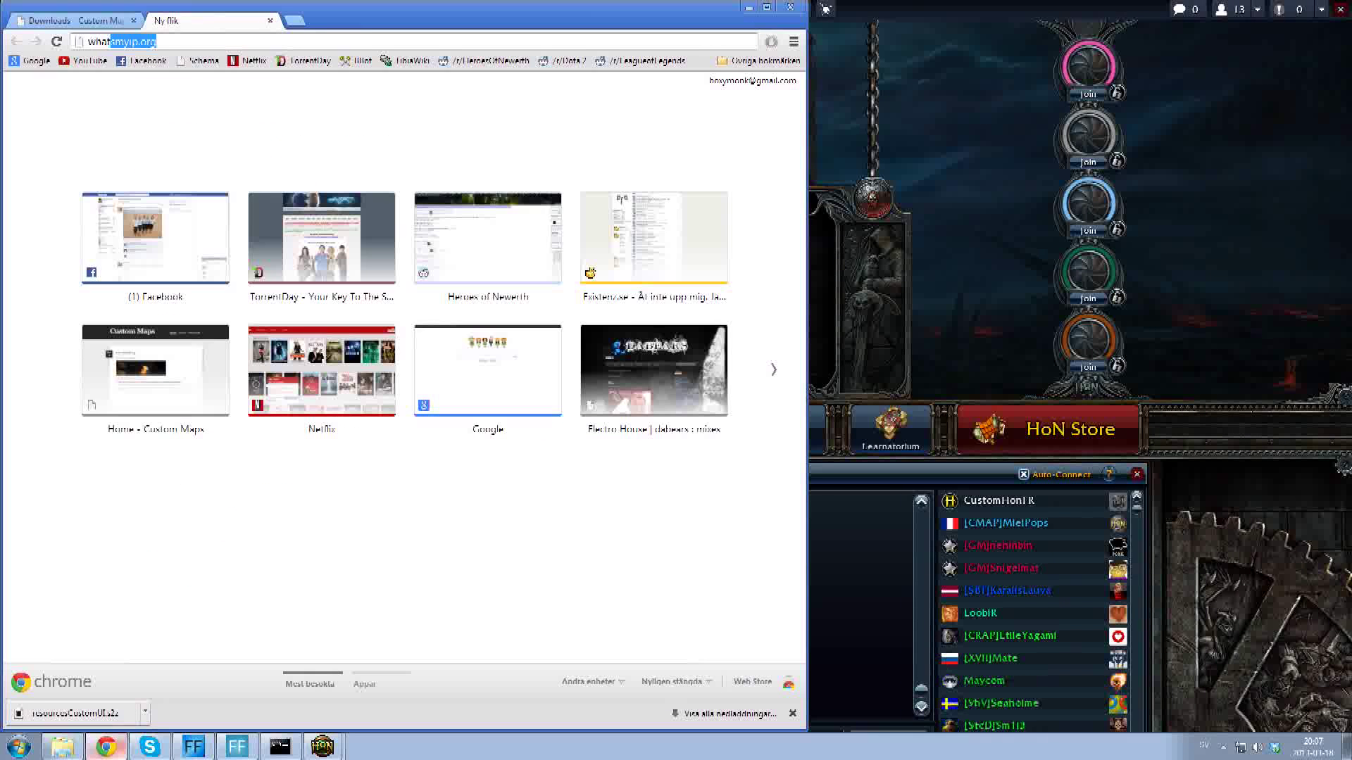
key("Return")
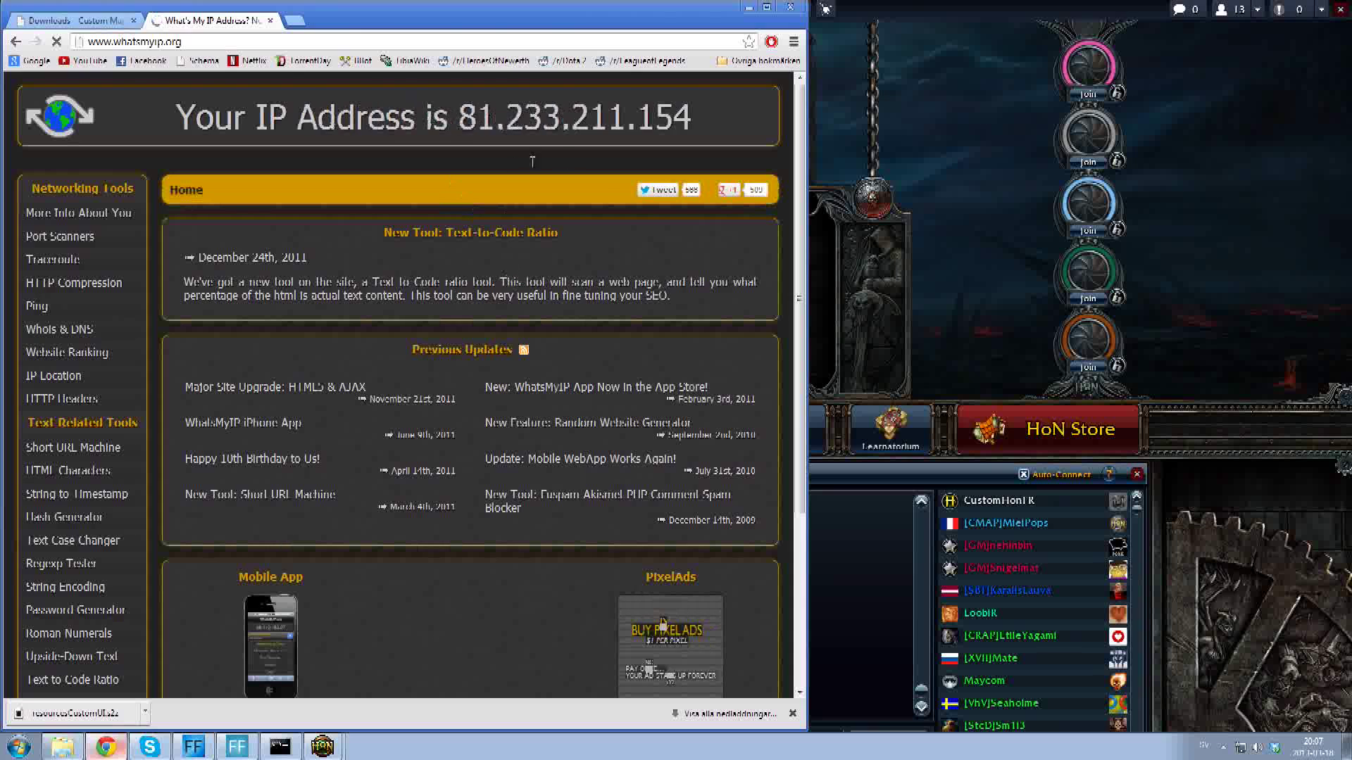
left_click_drag(695, 117, 486, 129)
key("ctrl+c")
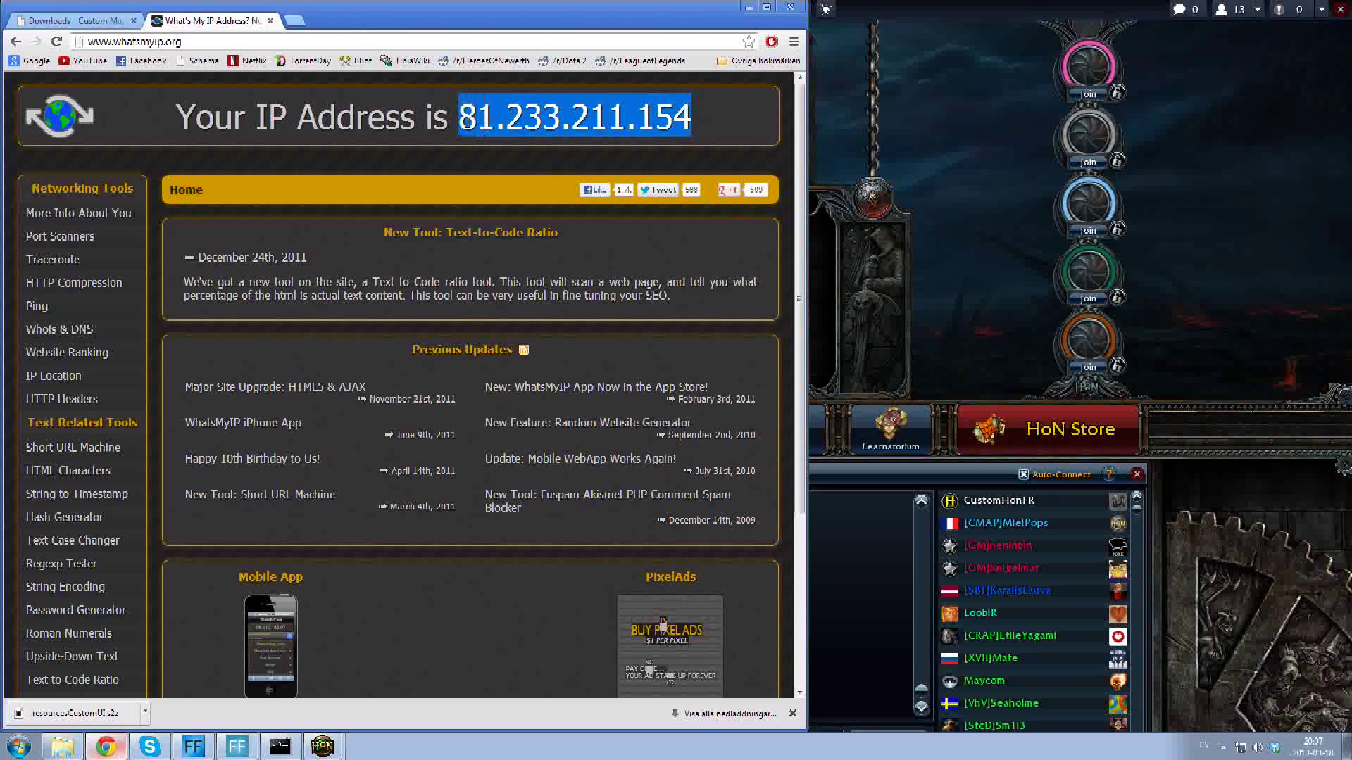
left_click(270, 21)
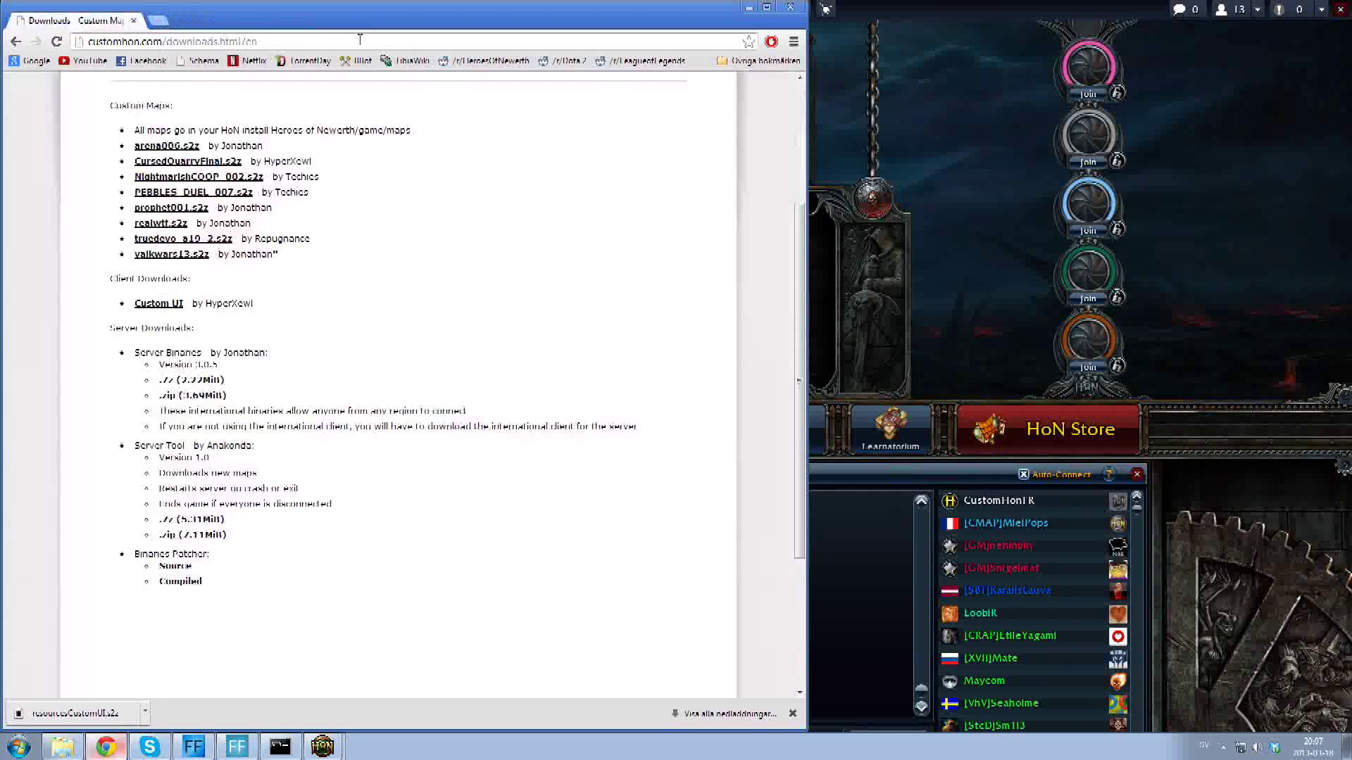
left_click(845, 650)
Send '/h test' with the pasted public IP to Custom Maps chat, then view the Status log
key("ctrl+v")
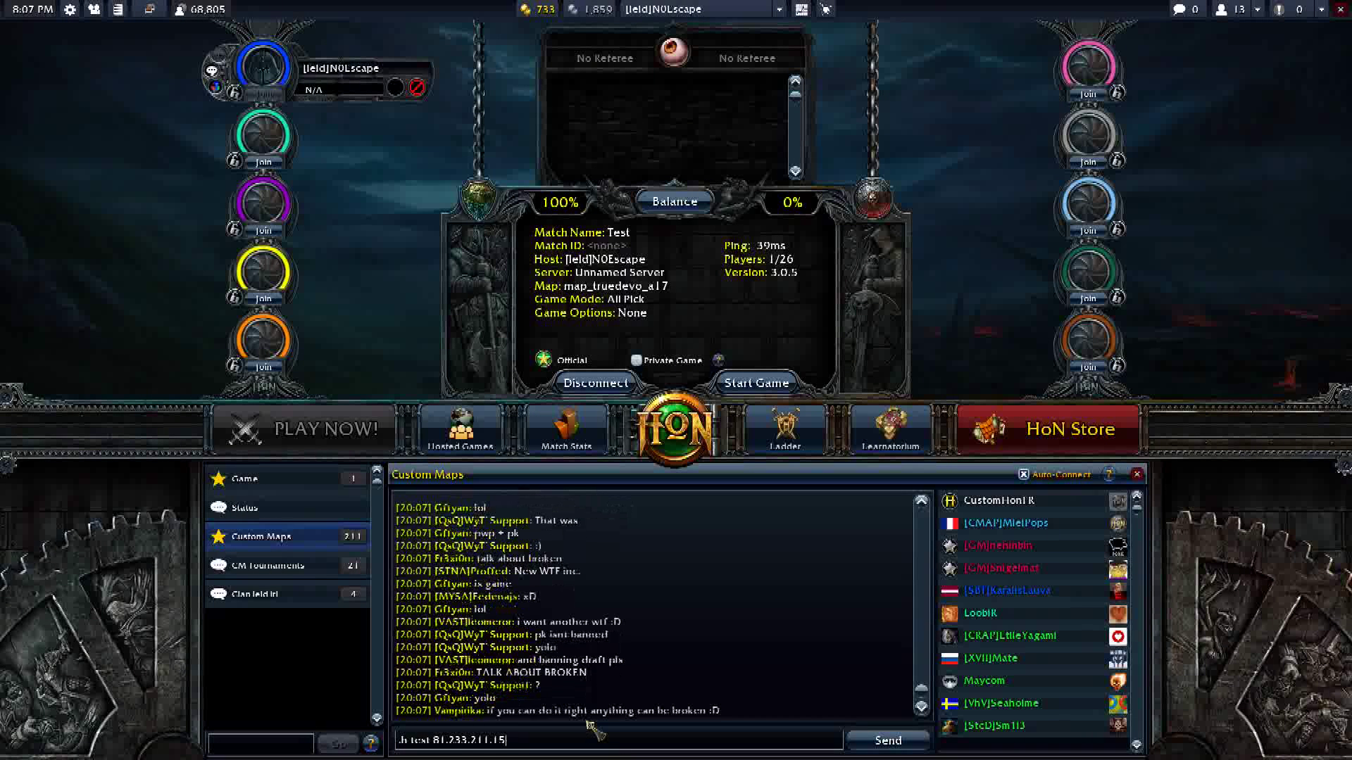
key("Return")
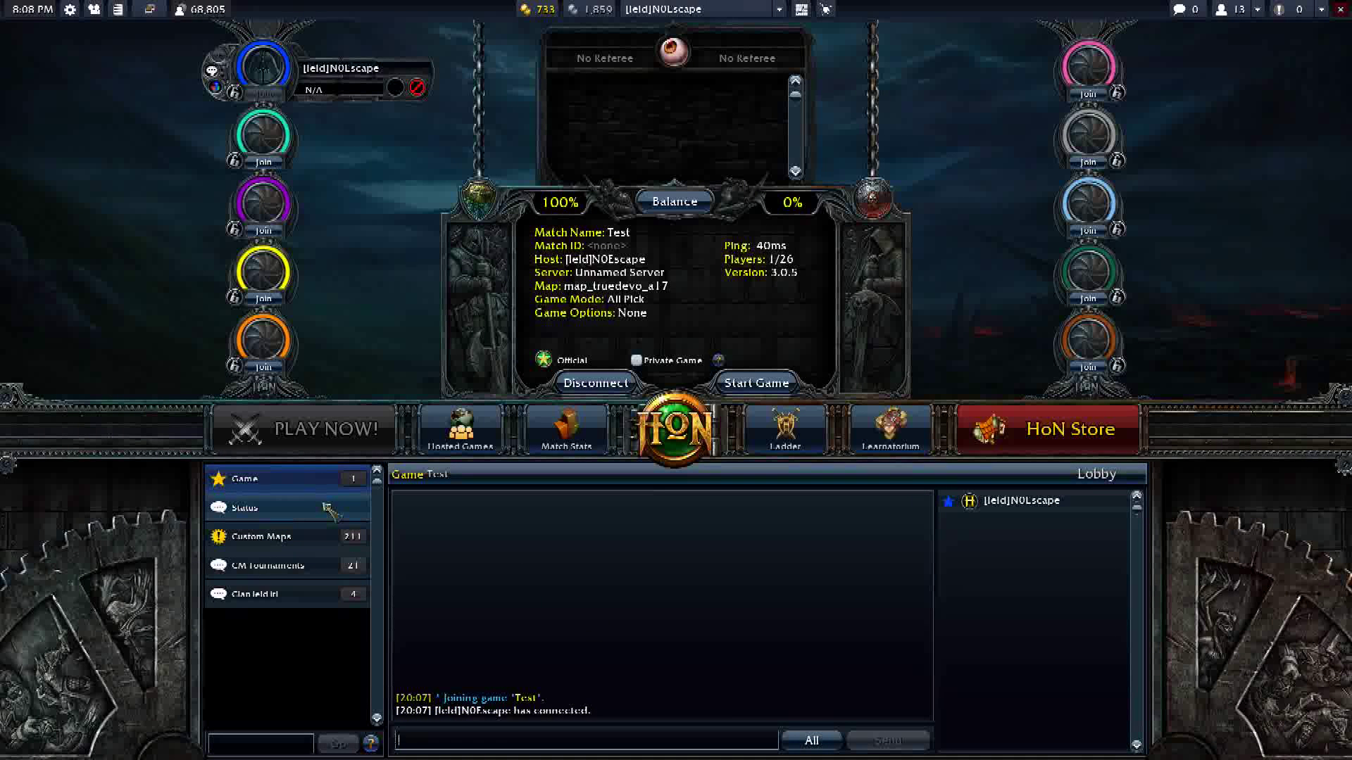
key("alt+Tab")
key("Tab")
key("Tab")
key("Tab")
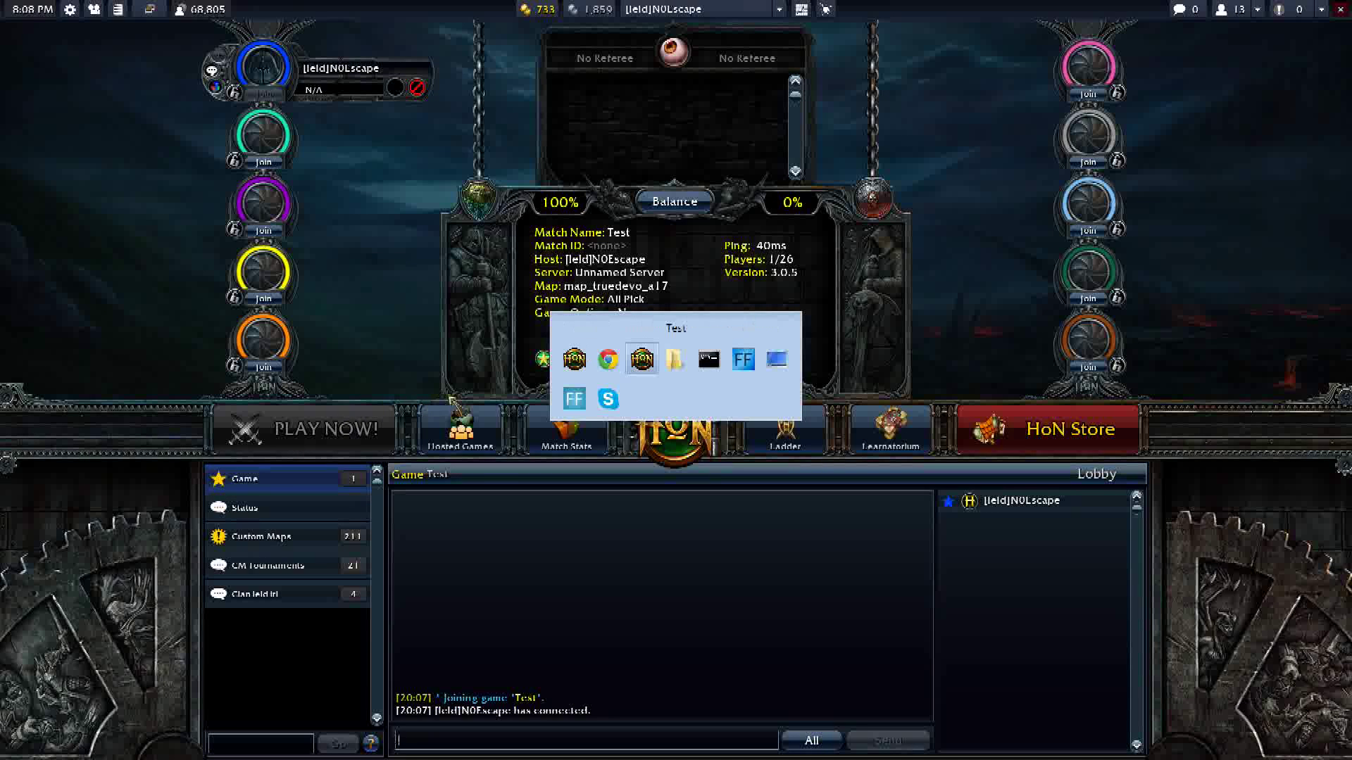
key("Tab")
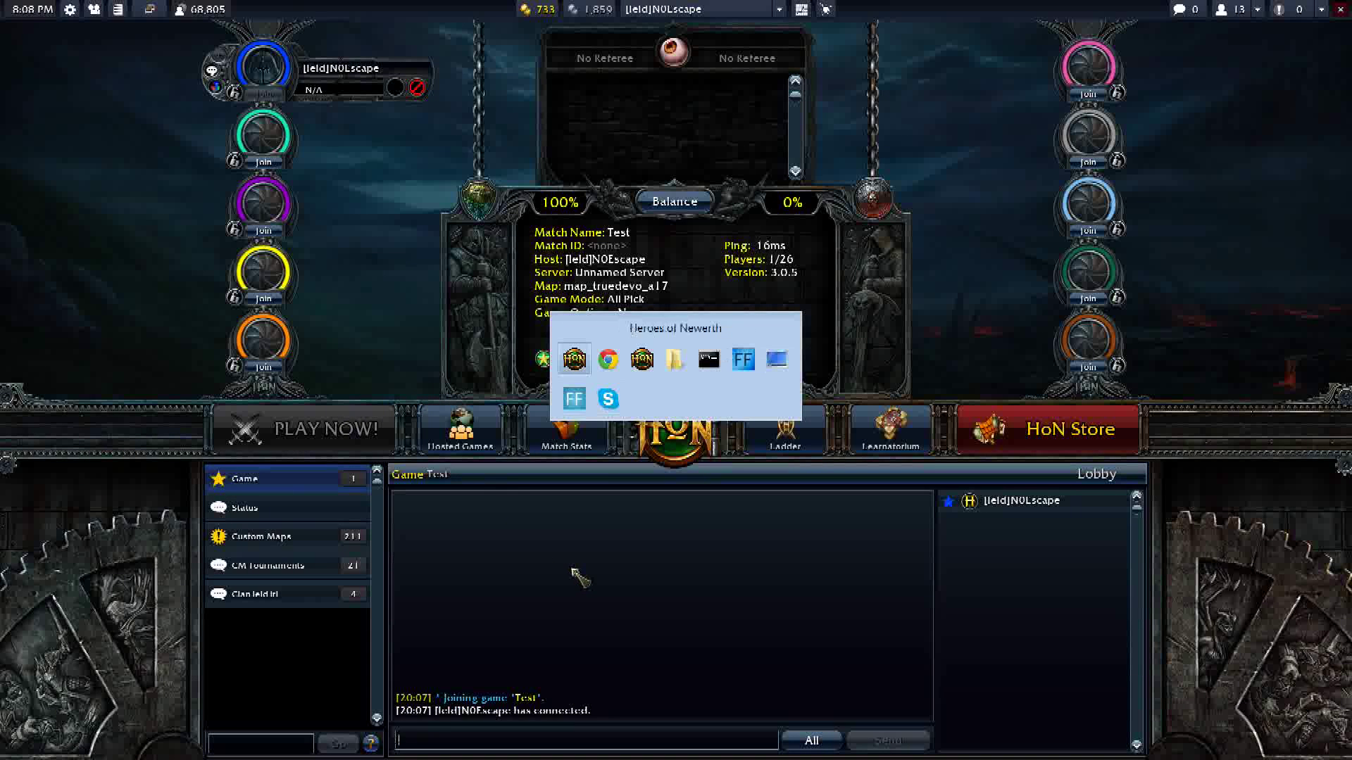
left_click(349, 536)
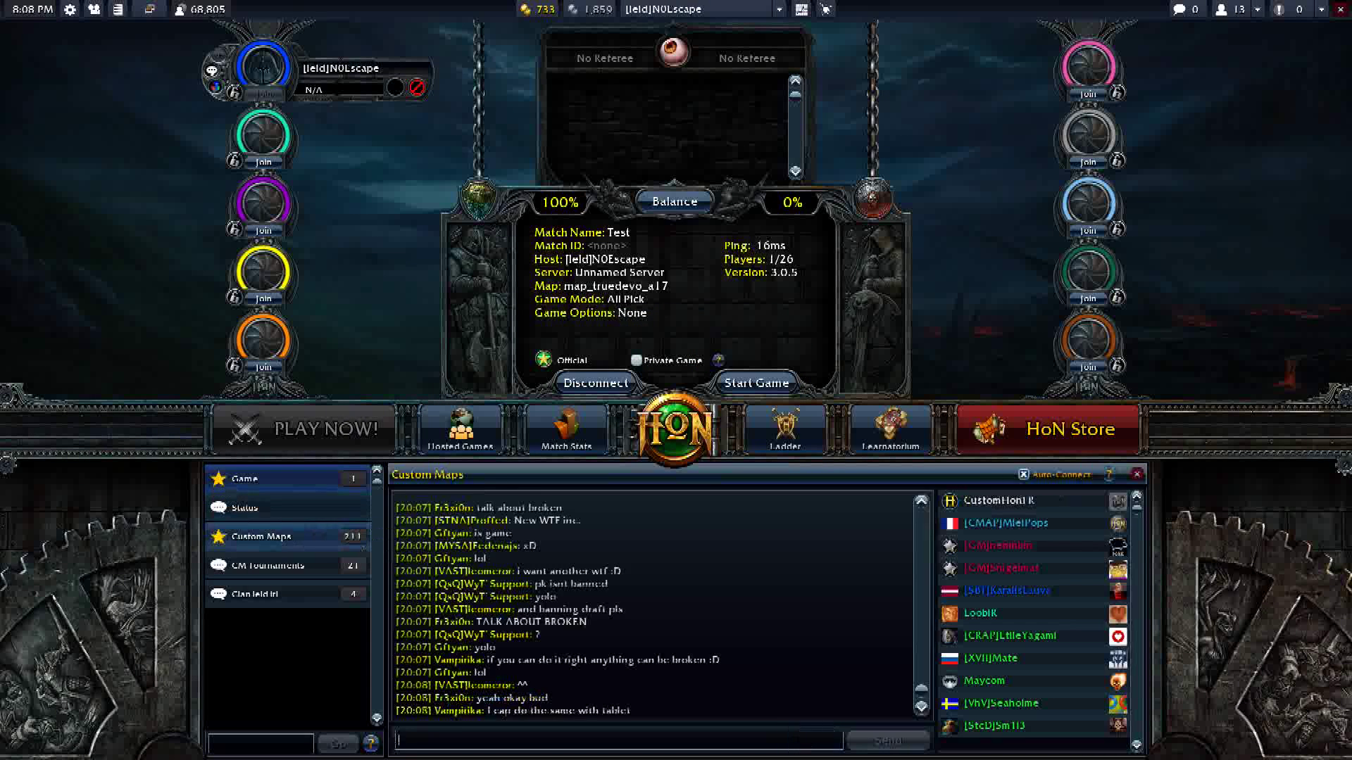
left_click(345, 508)
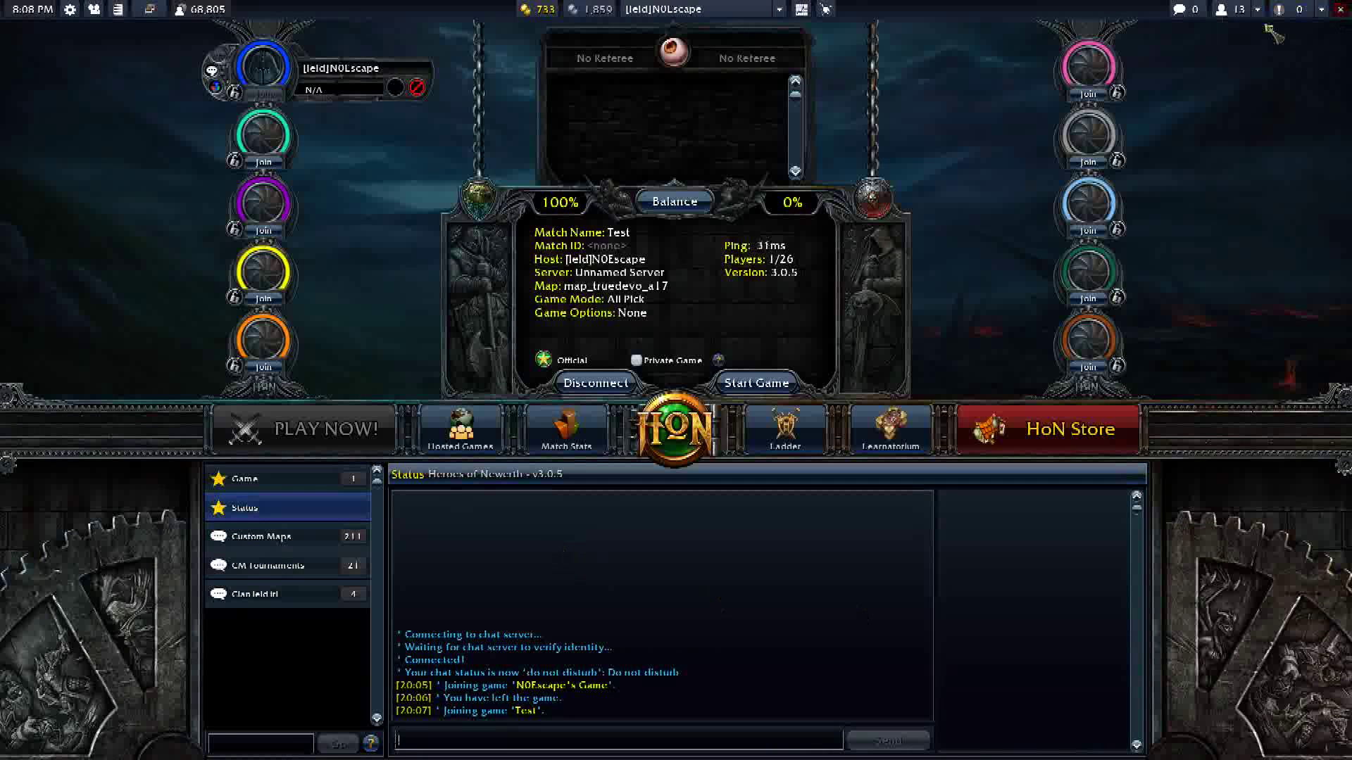